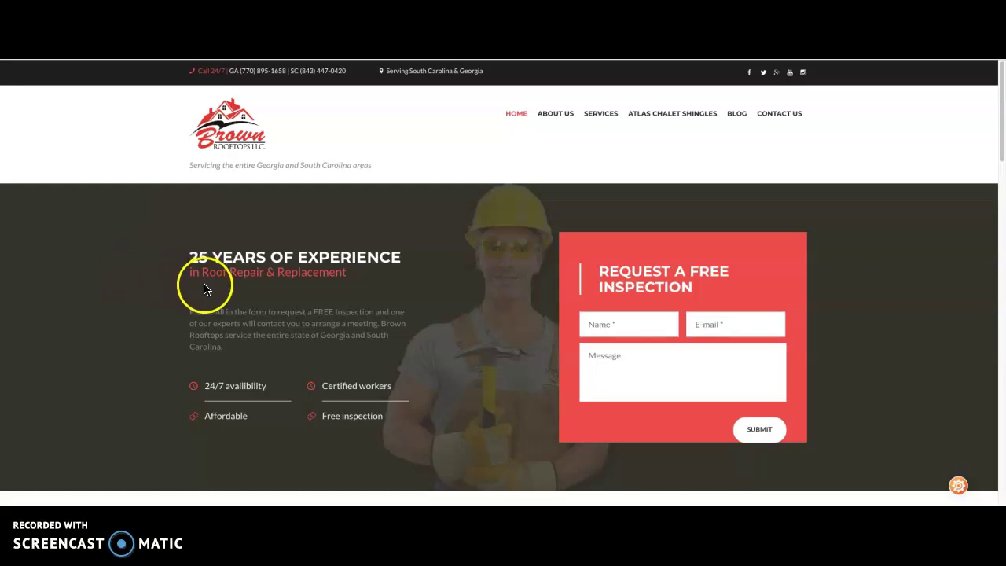
Scroll down through the open web page and back up to review its content
scroll(206, 293, down, 1)
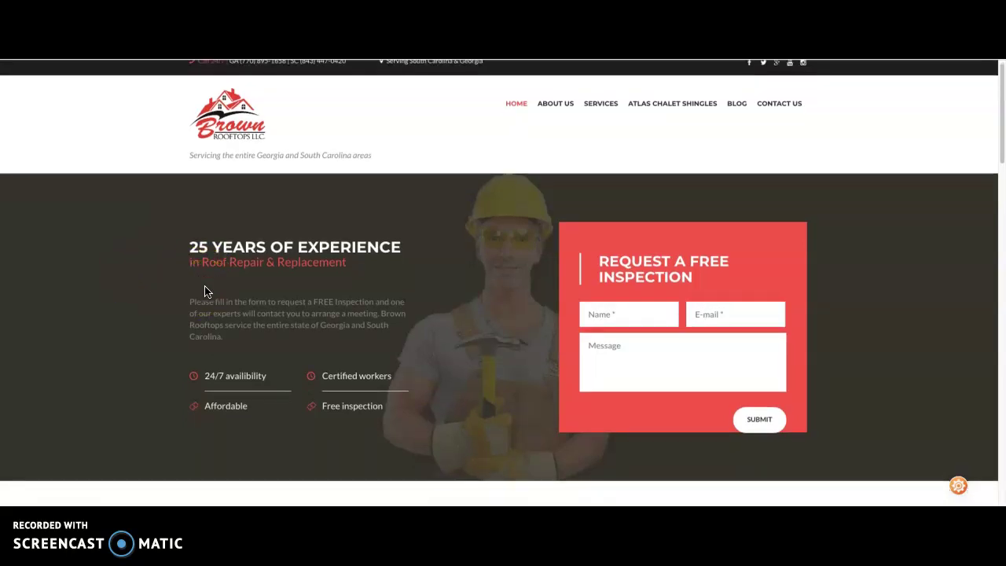
scroll(207, 292, down, 1)
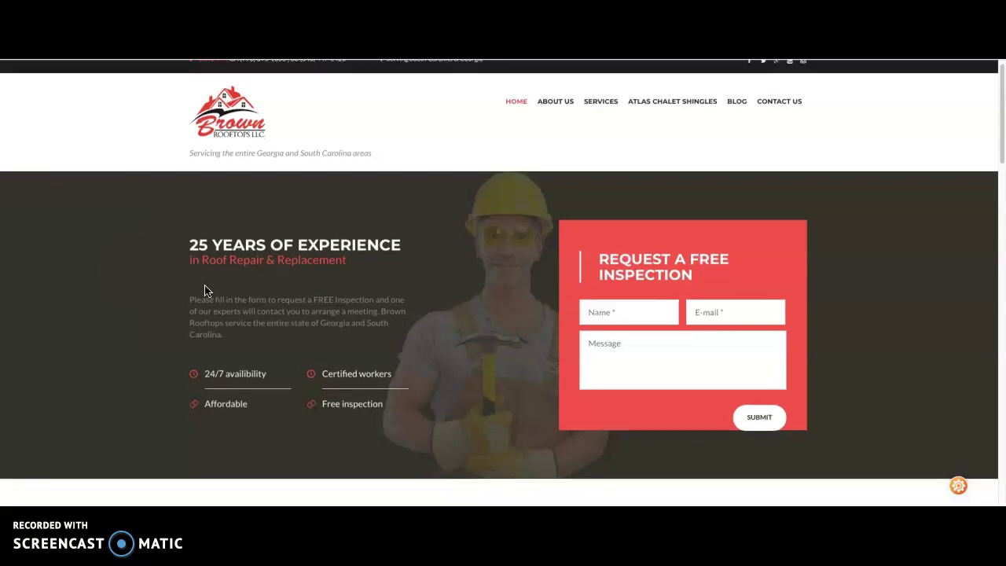
scroll(206, 290, down, 1)
scroll(204, 290, down, 1)
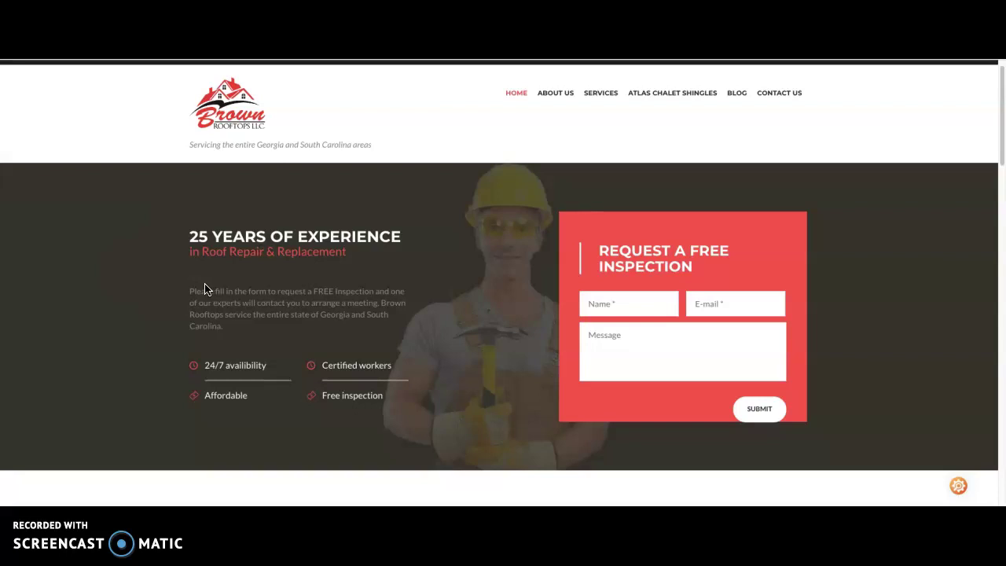
scroll(209, 289, down, 1)
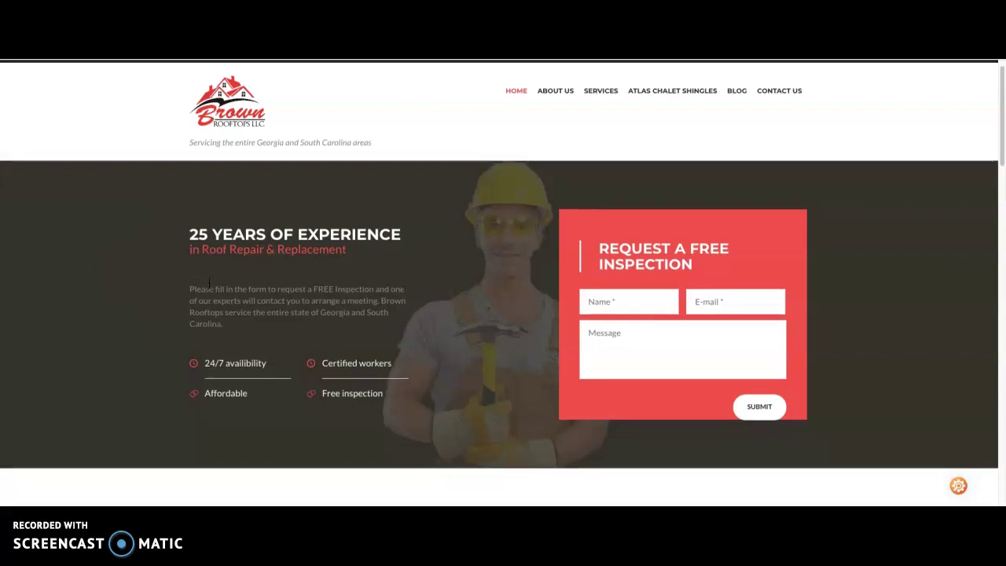
scroll(208, 284, down, 1)
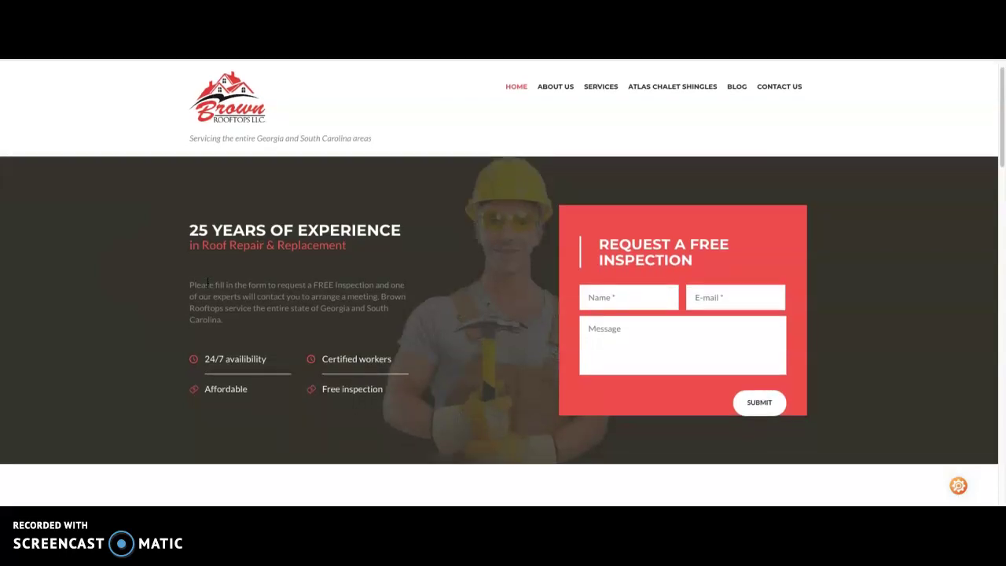
scroll(208, 284, down, 4)
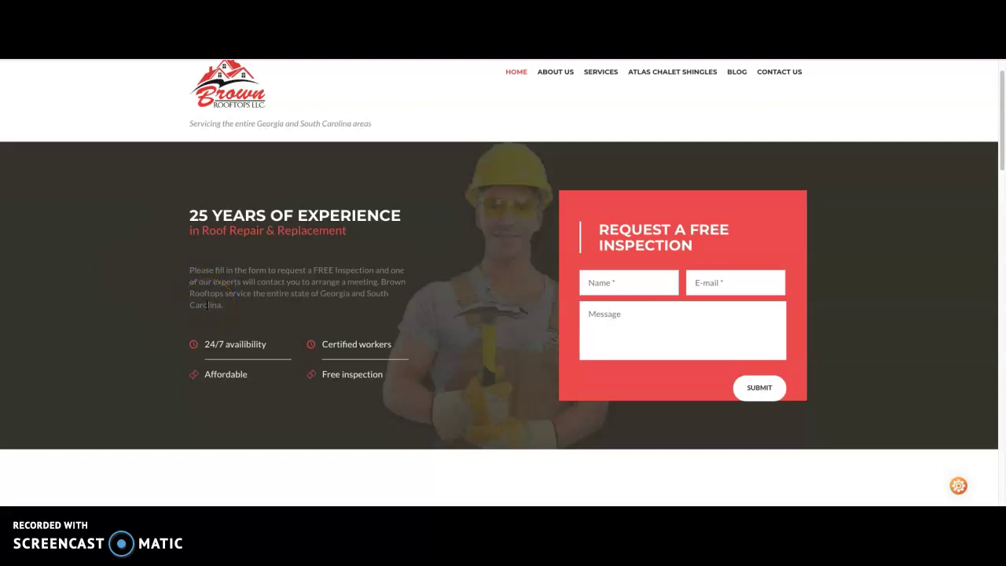
scroll(205, 305, down, 1)
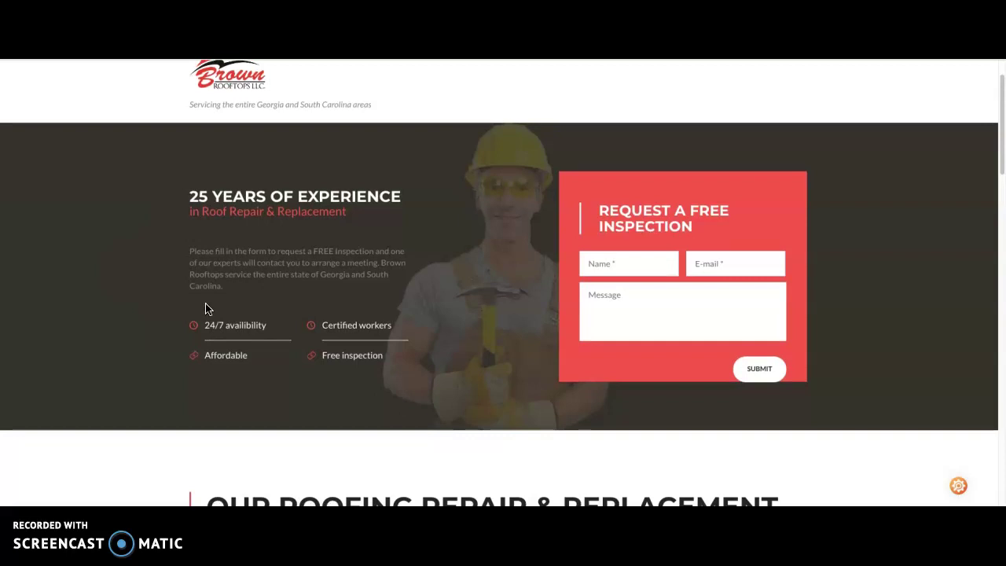
scroll(206, 308, down, 1)
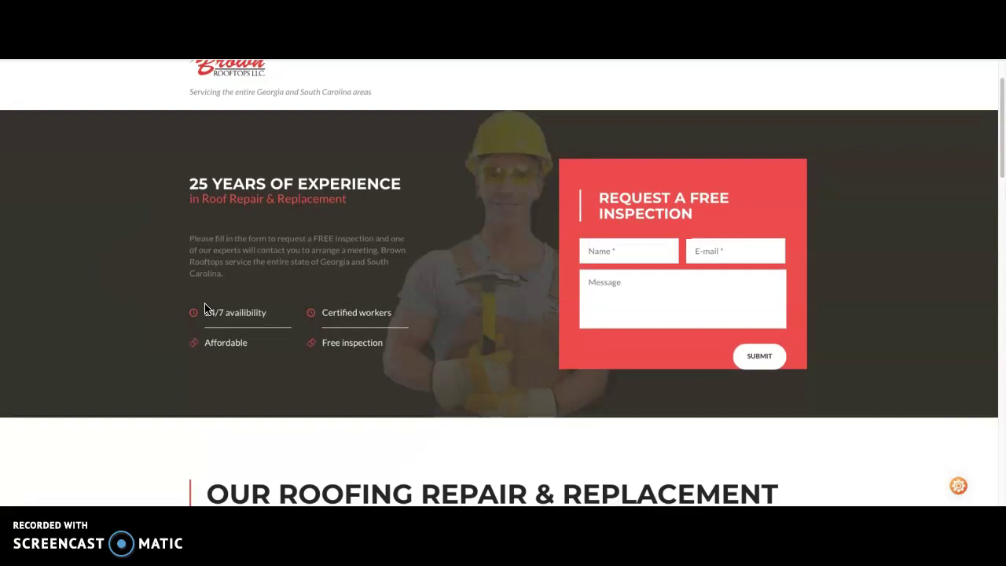
scroll(203, 307, down, 1)
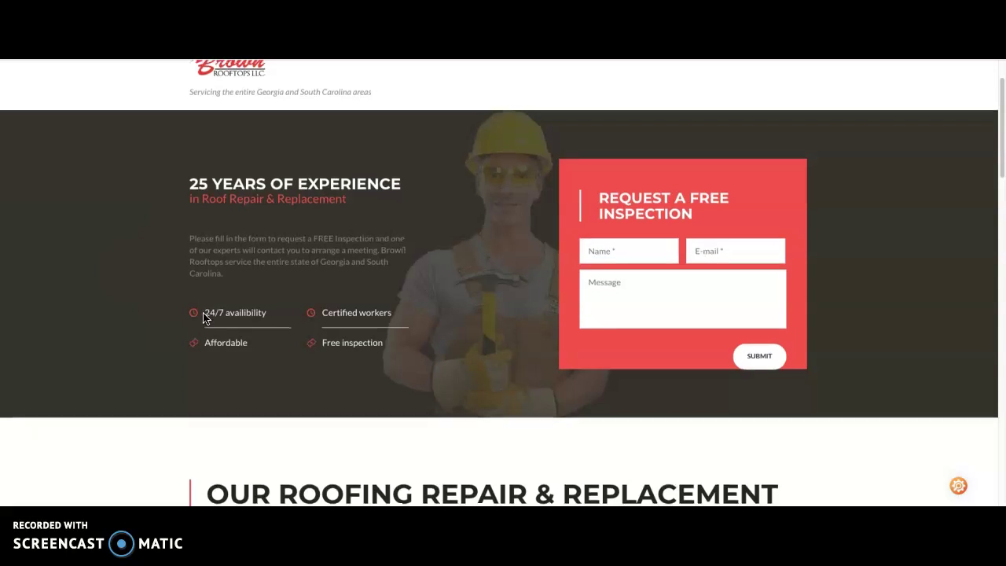
scroll(203, 311, down, 2)
scroll(203, 315, down, 4)
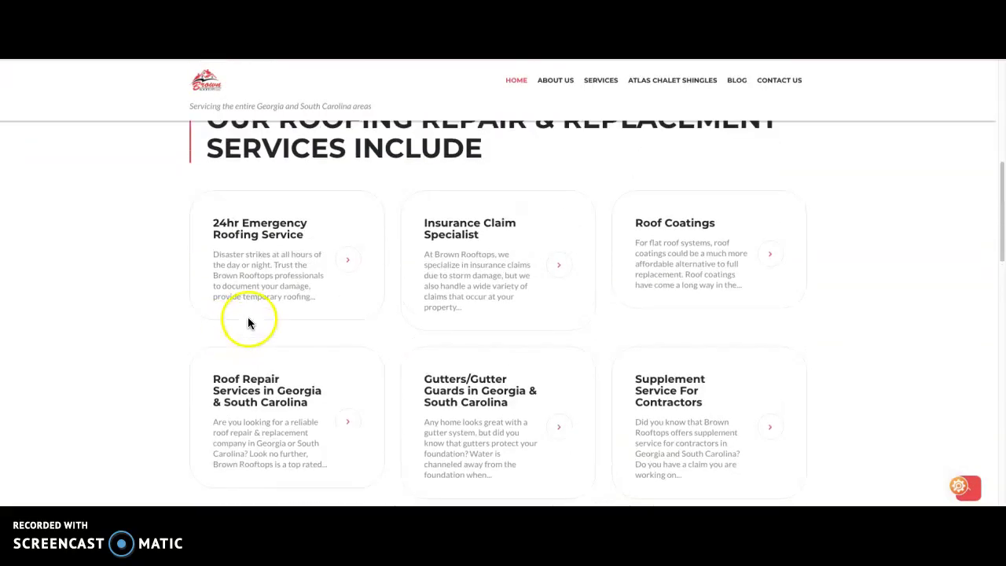
scroll(248, 322, up, 6)
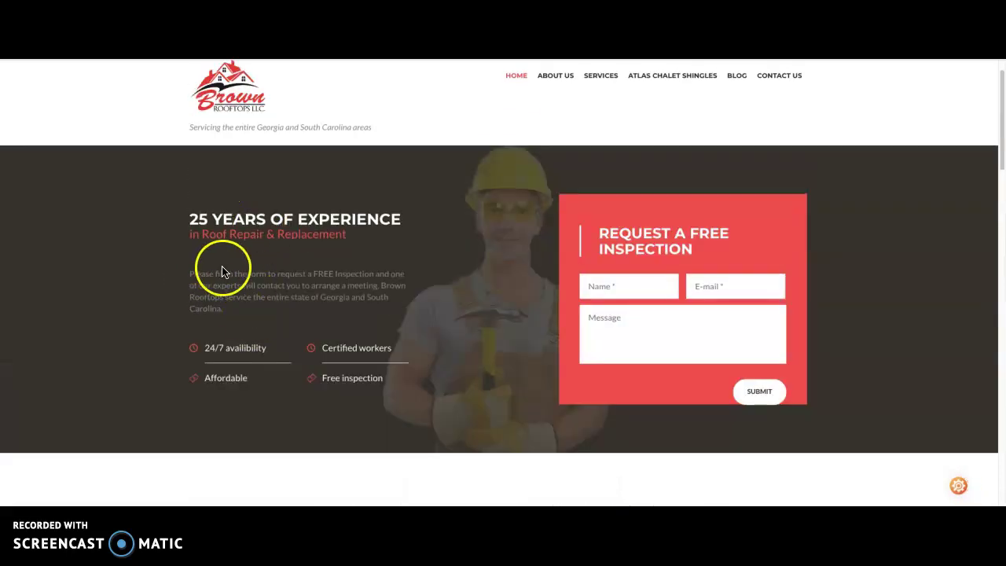
scroll(218, 289, down, 5)
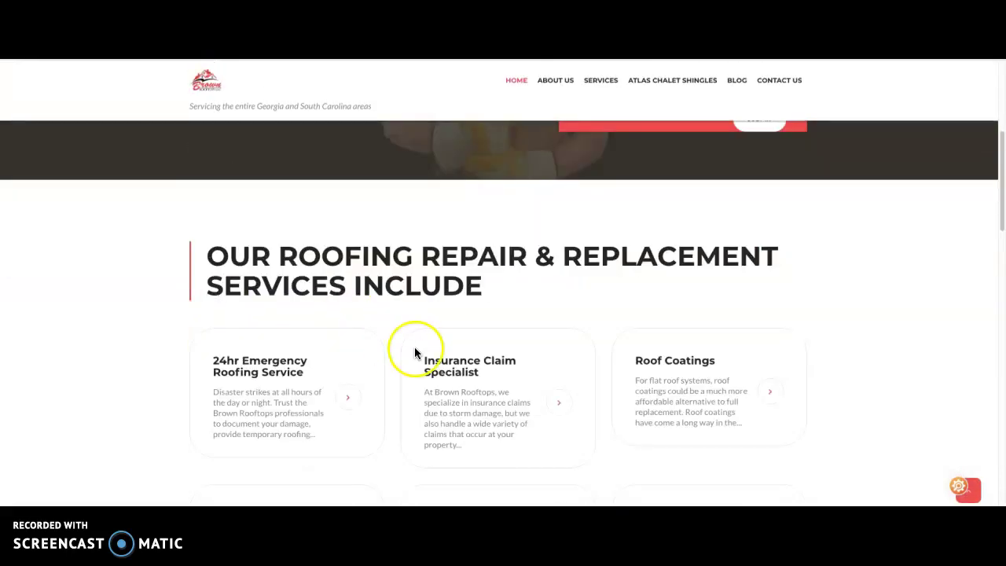
scroll(417, 400, down, 7)
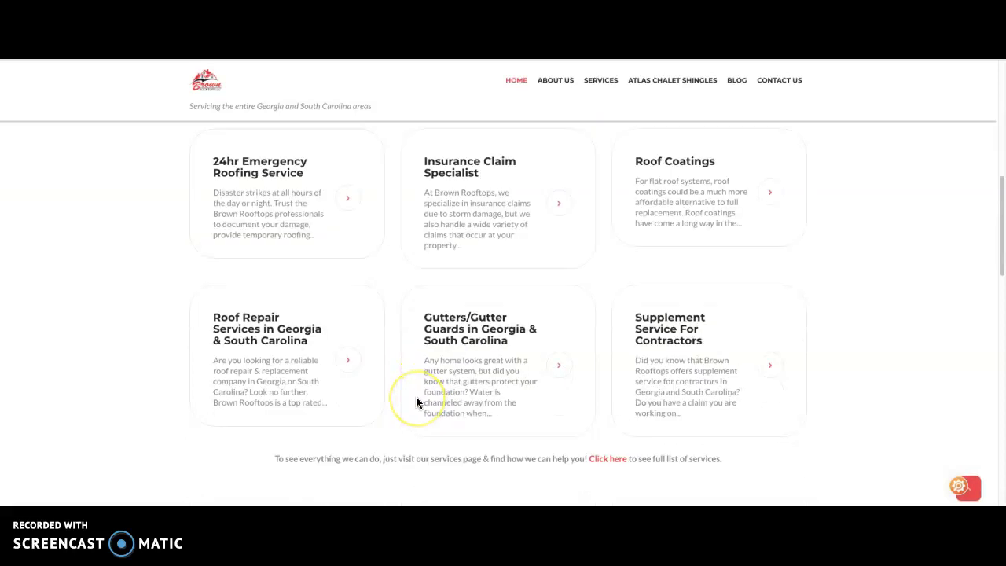
scroll(417, 402, down, 10)
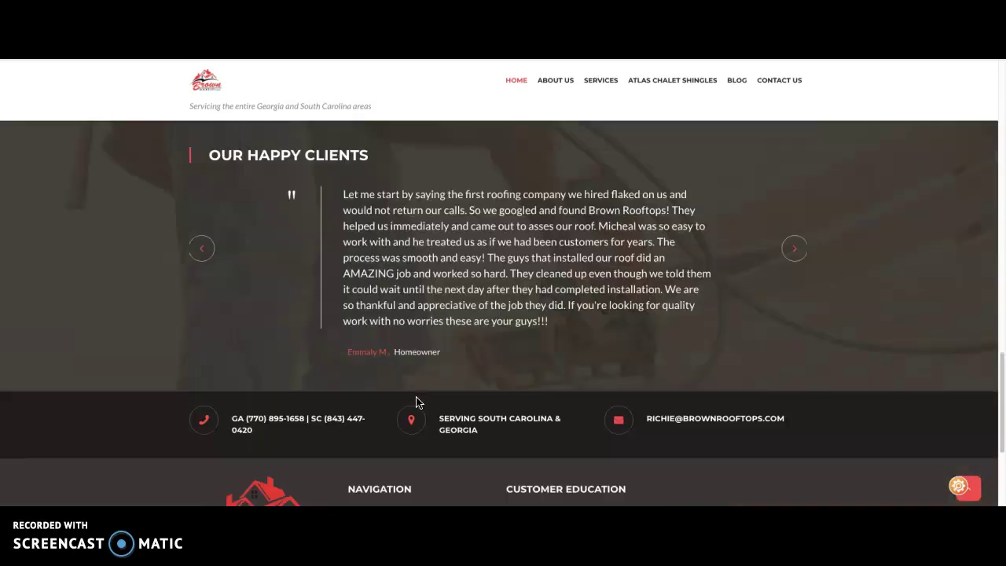
scroll(417, 401, up, 15)
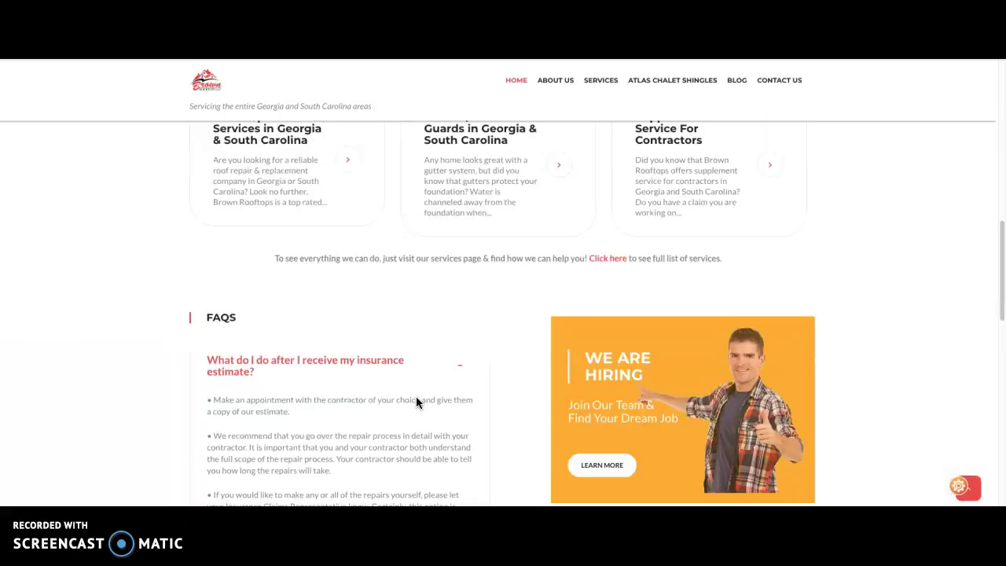
scroll(416, 402, up, 1)
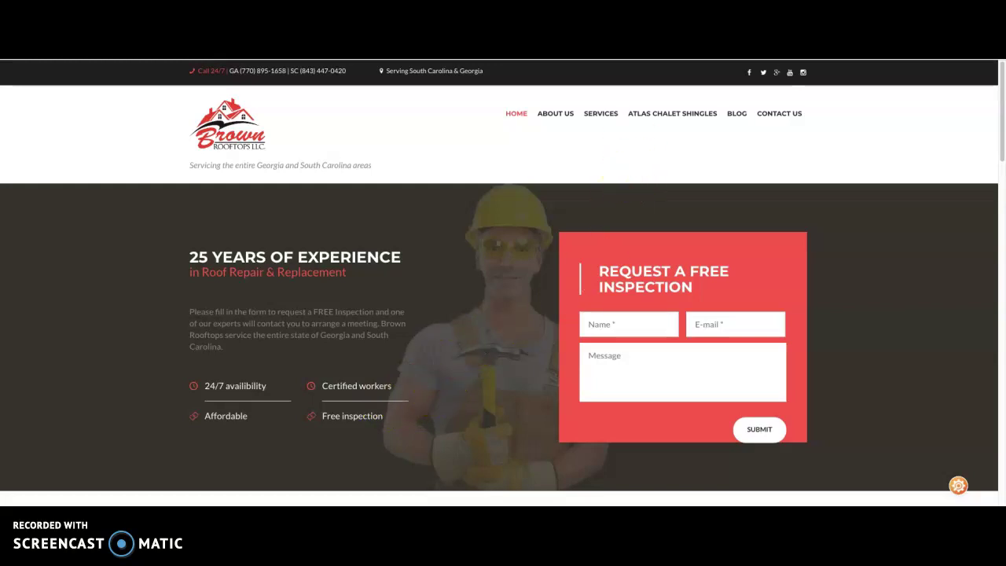
Return to the roofing jackson ga results and scan the organic listings and roofing ads
key(alt+Left)
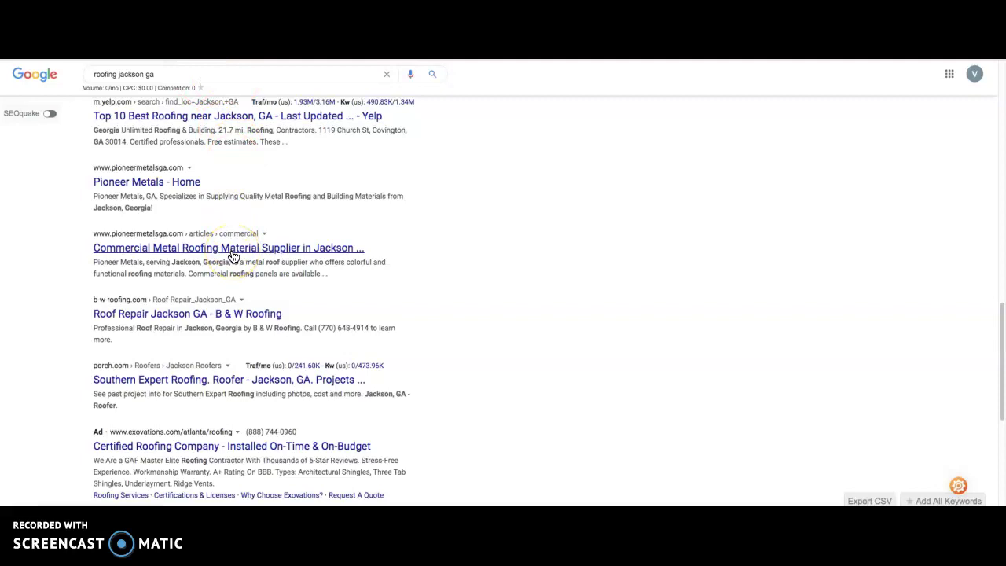
scroll(233, 257, down, 2)
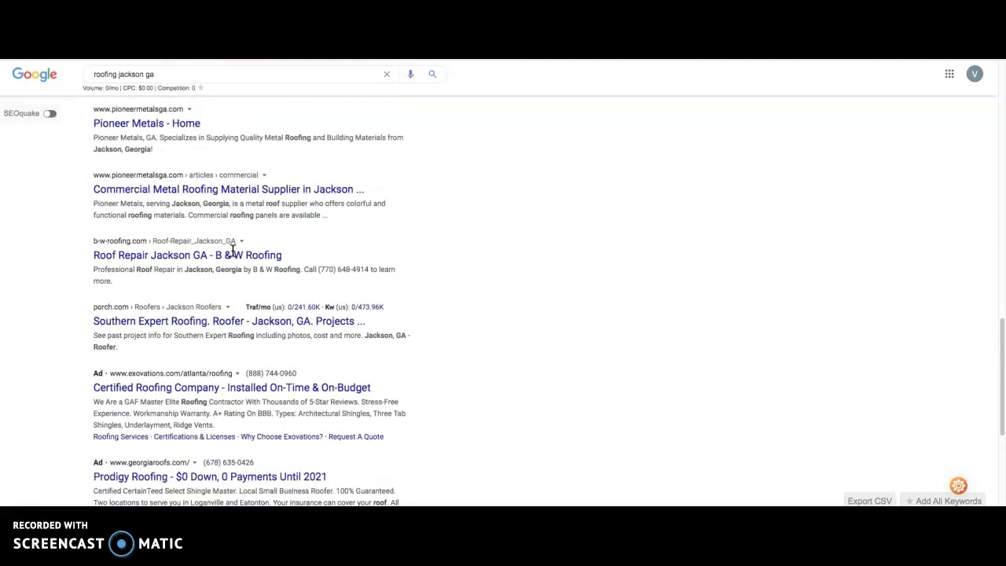
scroll(233, 257, down, 3)
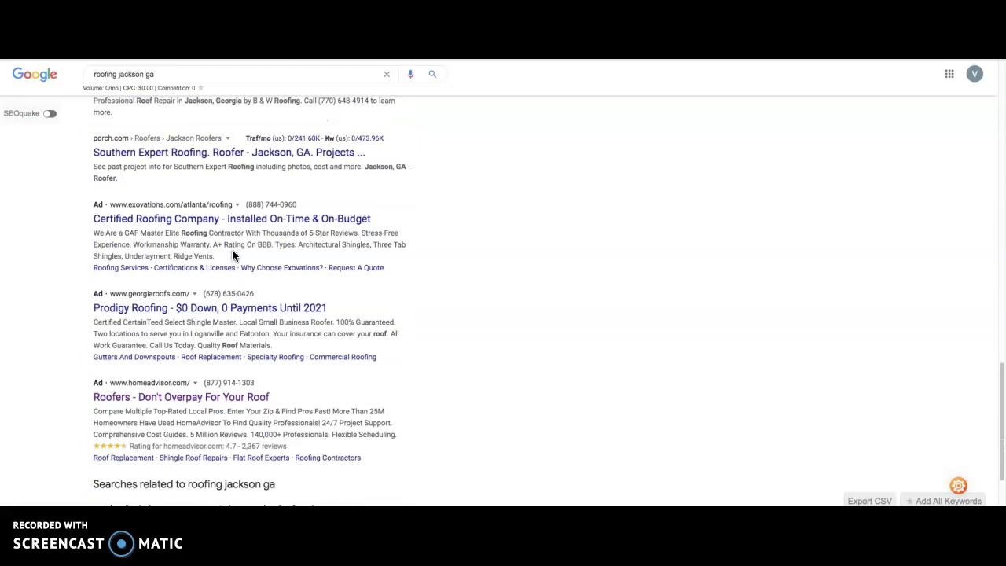
scroll(232, 255, down, 1)
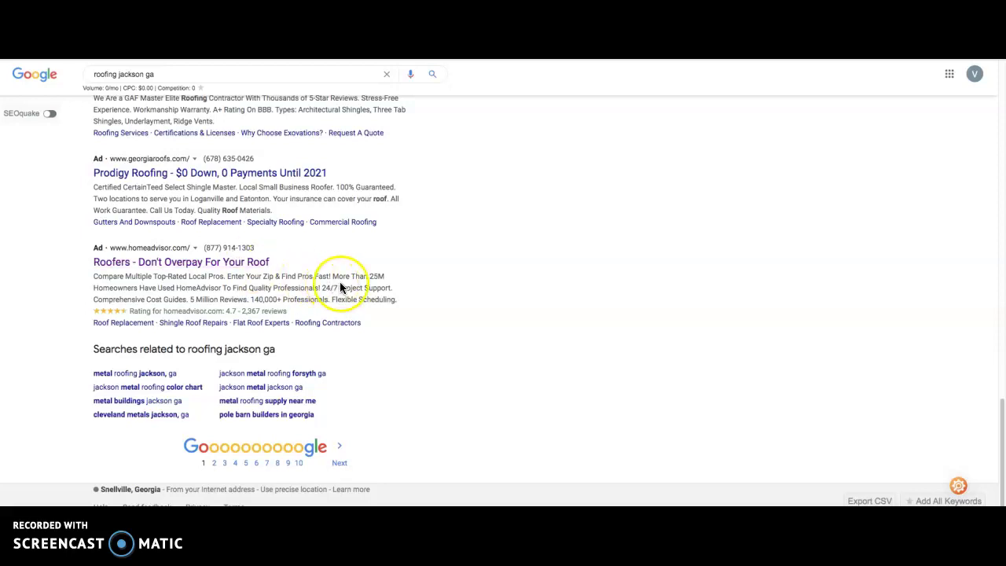
scroll(365, 287, up, 10)
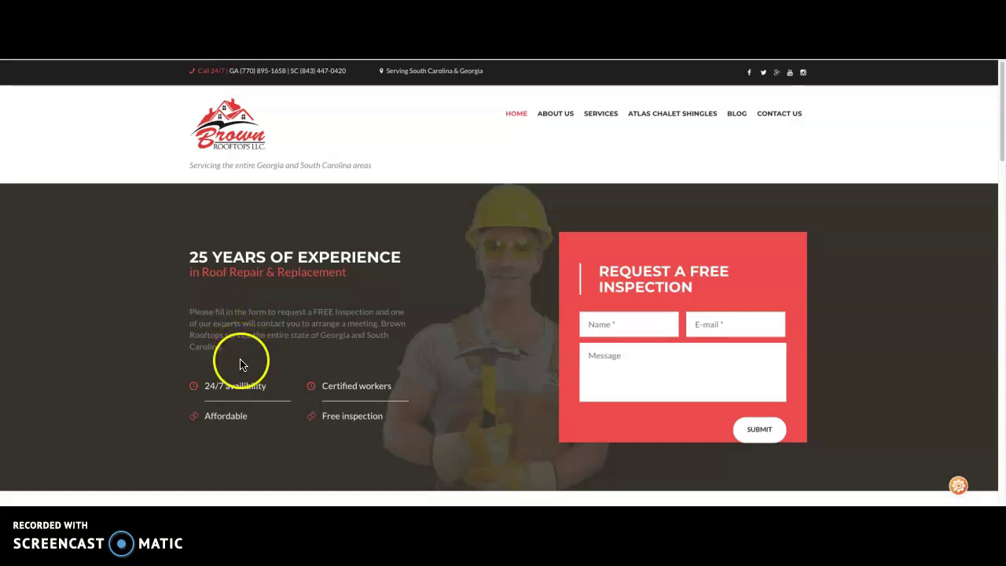
Scroll down to view the Roof It Forward homepage with its free-quote banner and location search
scroll(243, 367, down, 5)
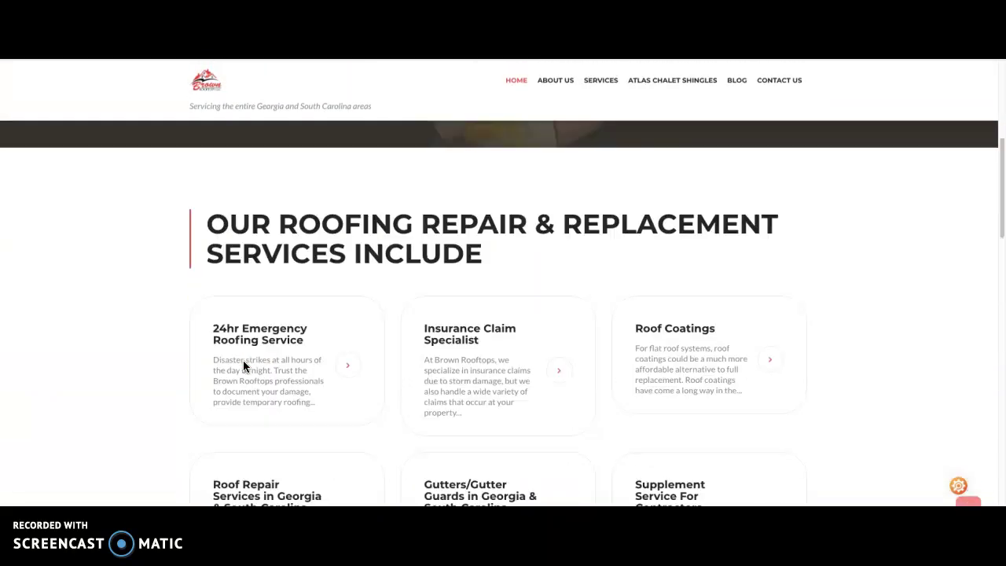
scroll(243, 361, down, 2)
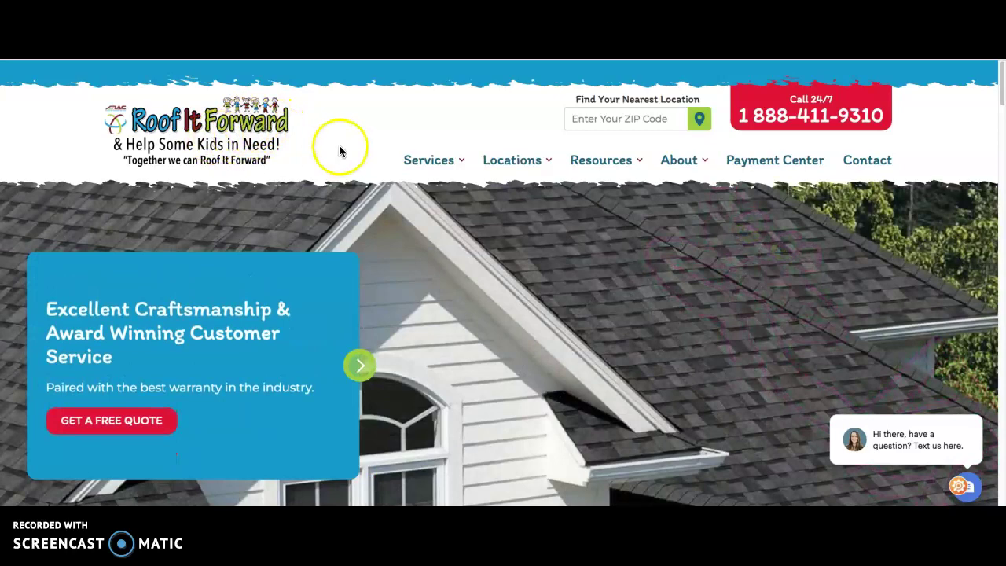
scroll(342, 168, down, 2)
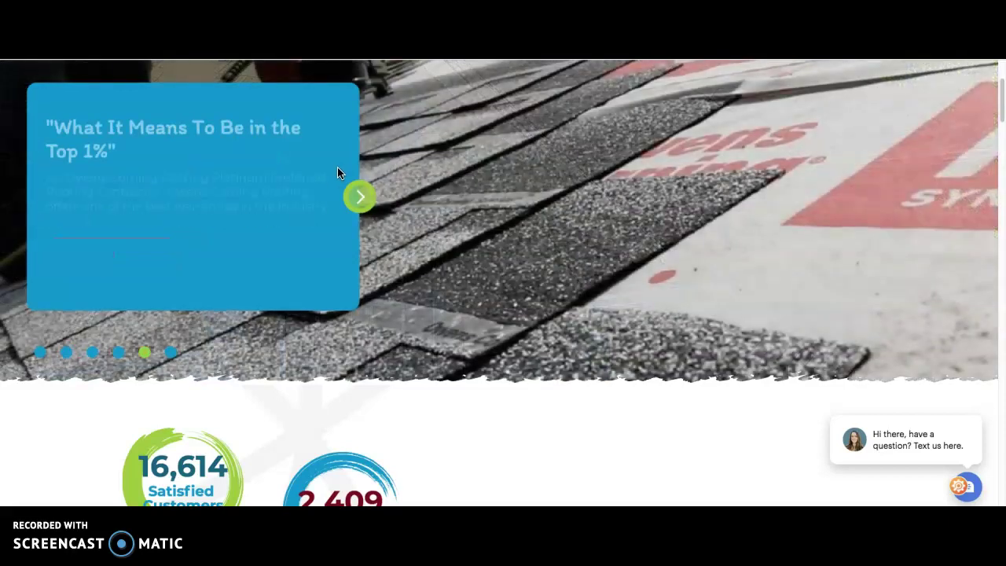
click(336, 188)
scroll(340, 229, down, 2)
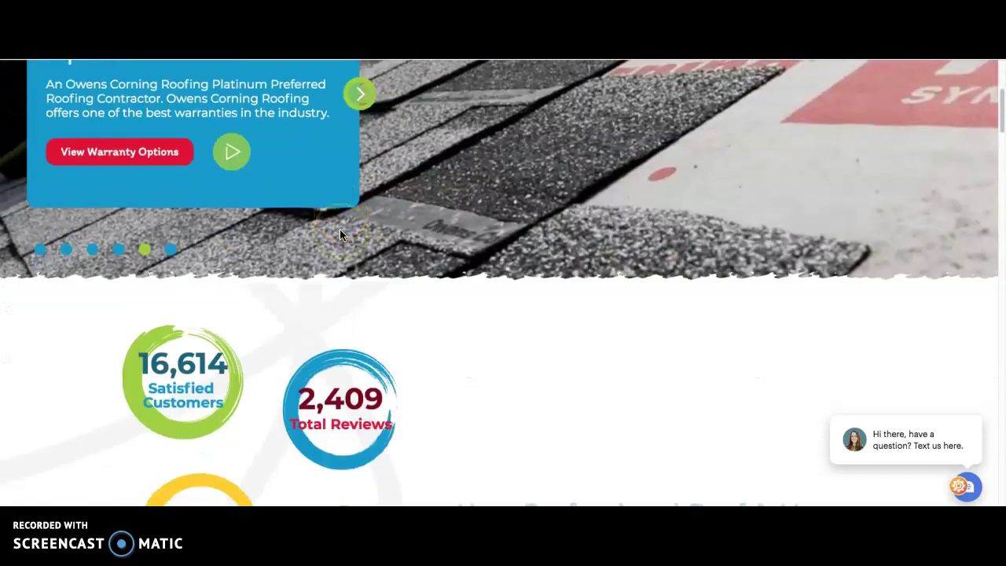
scroll(340, 234, down, 3)
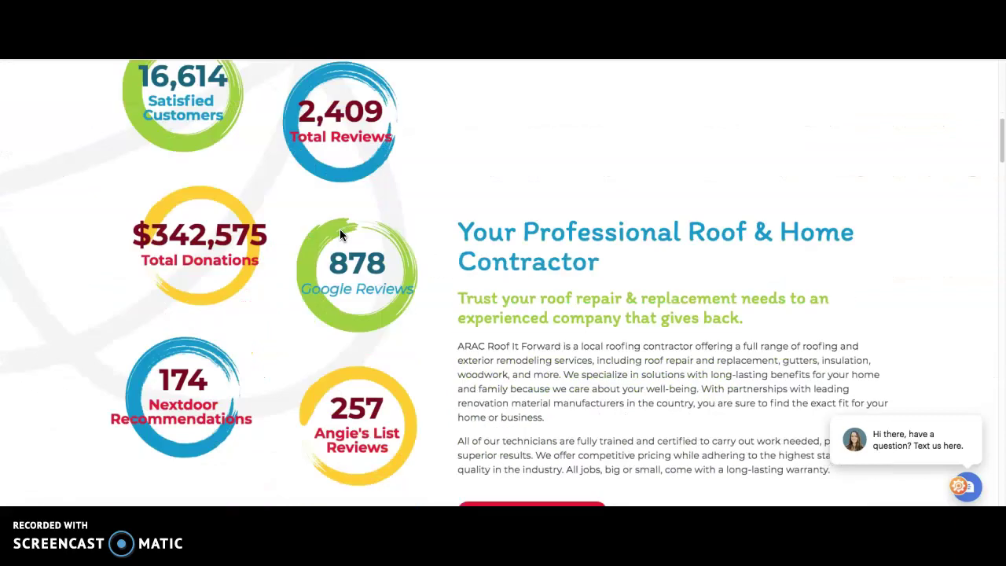
scroll(341, 229, down, 3)
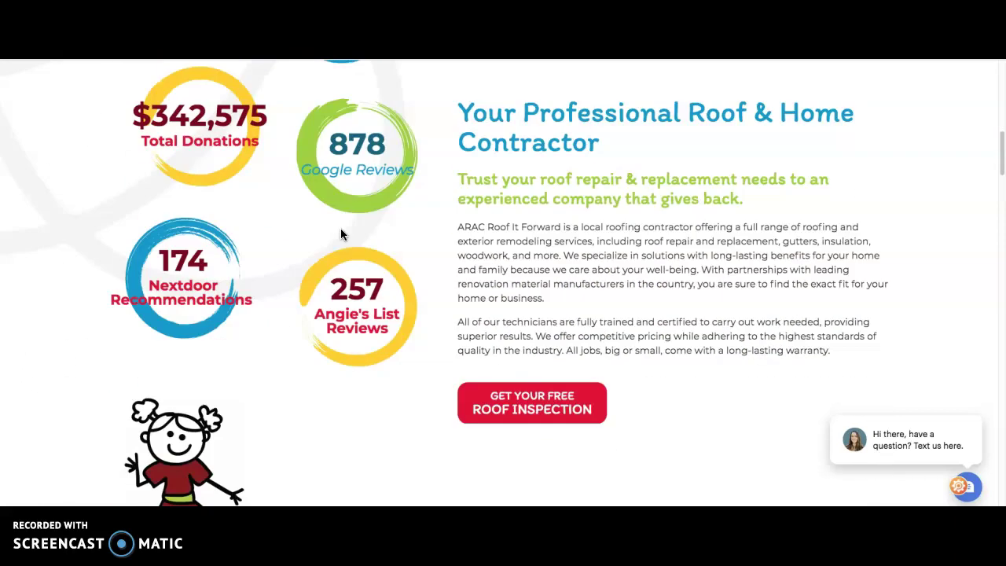
scroll(340, 233, down, 5)
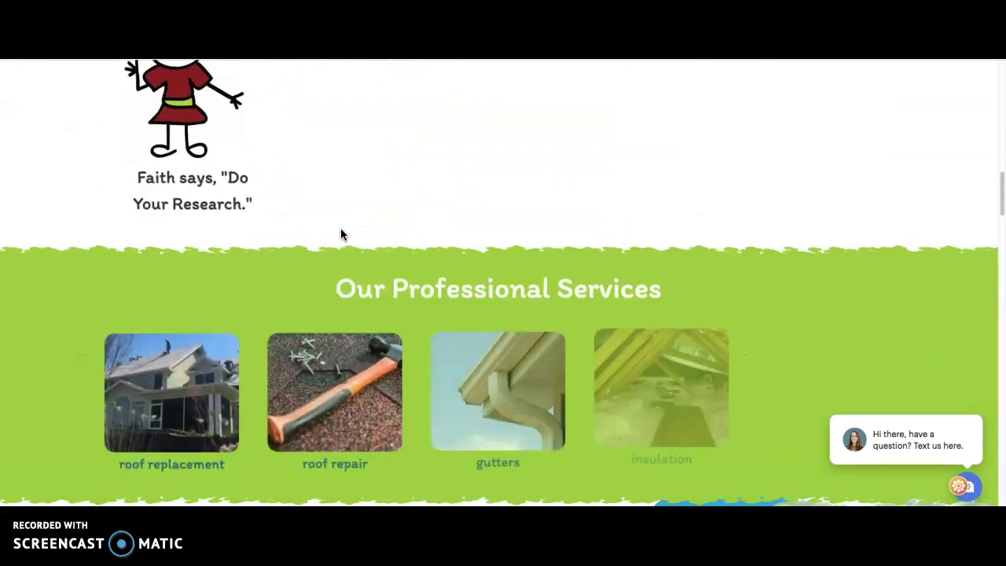
scroll(341, 233, down, 2)
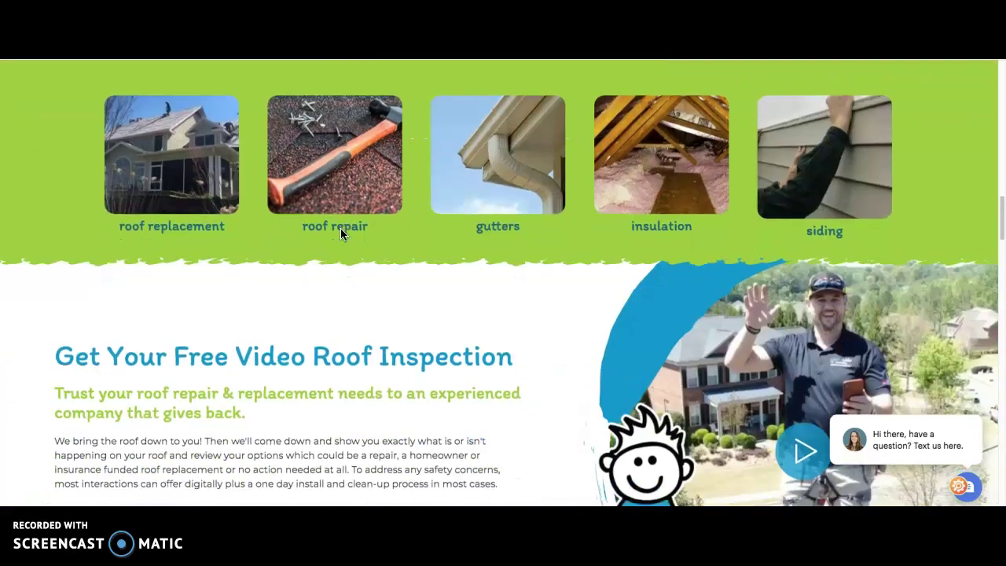
scroll(340, 233, down, 8)
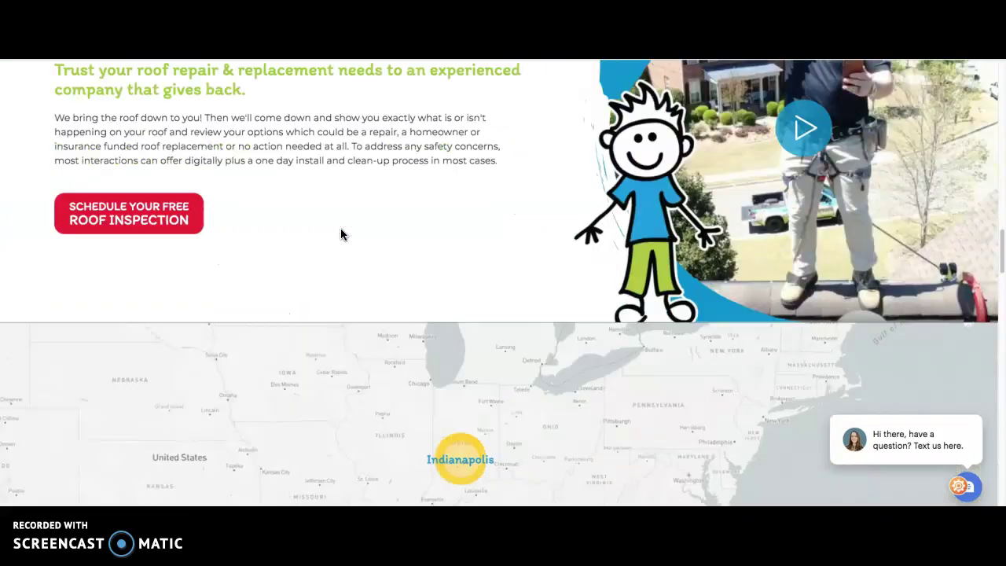
scroll(340, 234, up, 20)
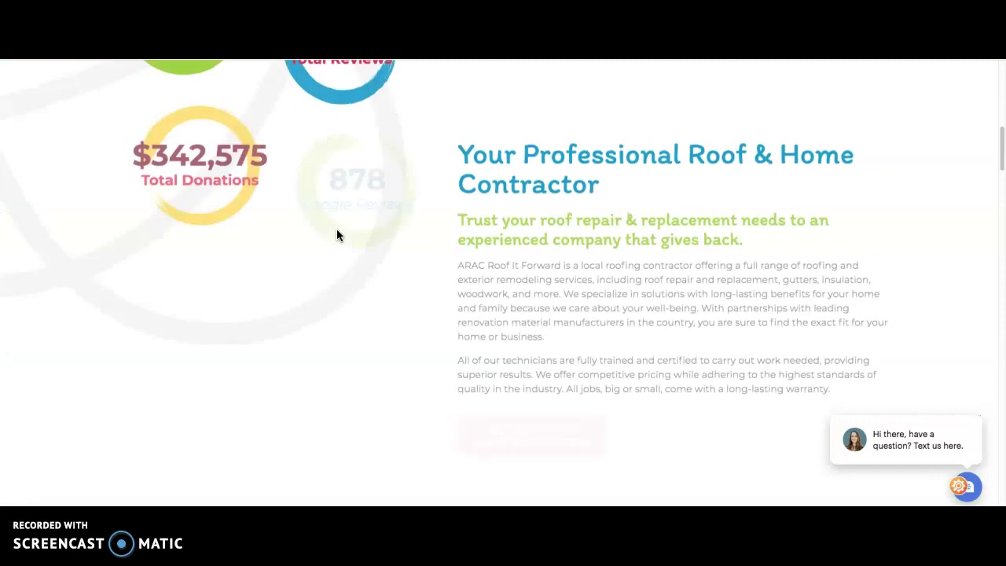
scroll(340, 234, up, 2)
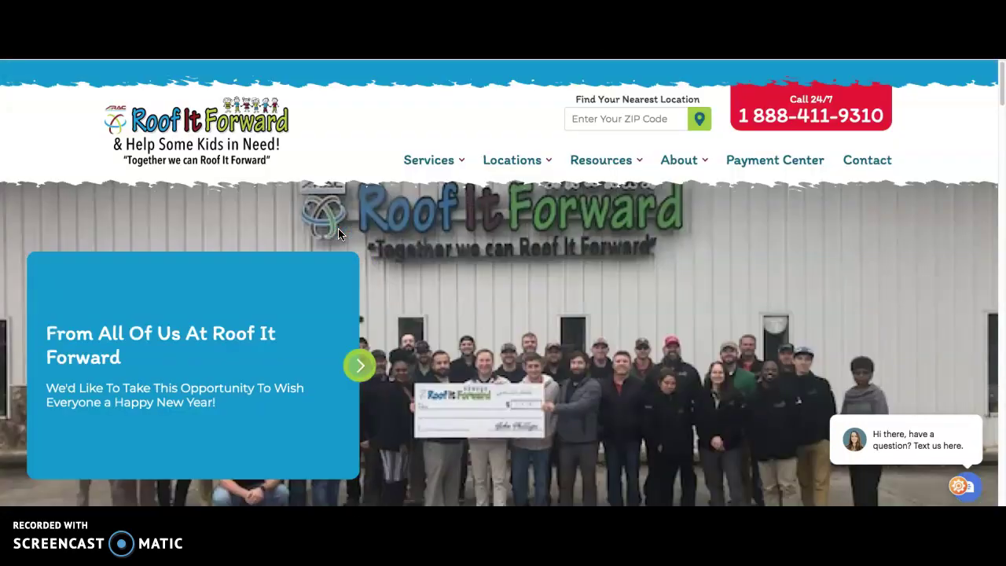
click(316, 209)
Switch to the Brown Rooftops tab, start Save As from the page menu, then cancel it
click(141, 105)
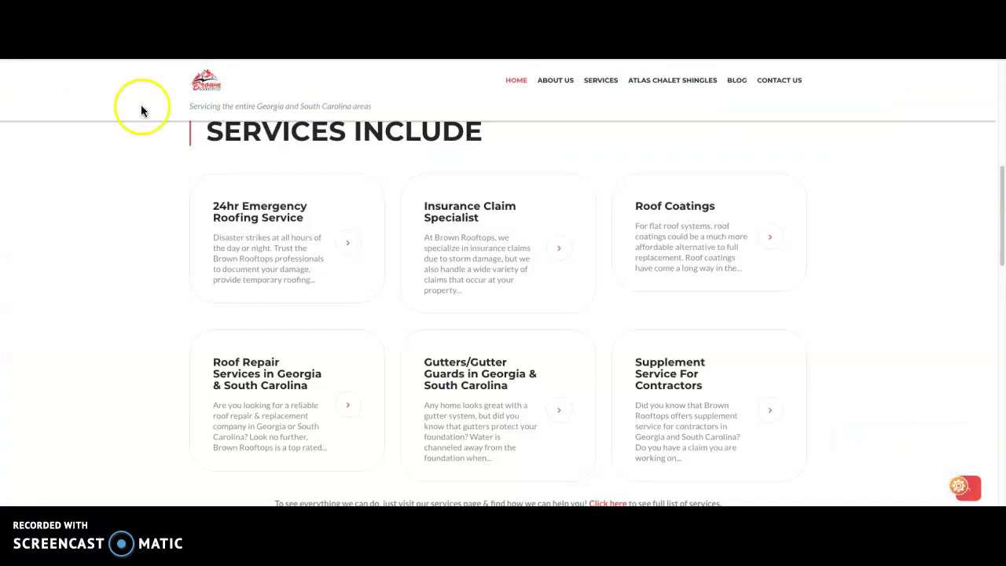
scroll(201, 303, up, 8)
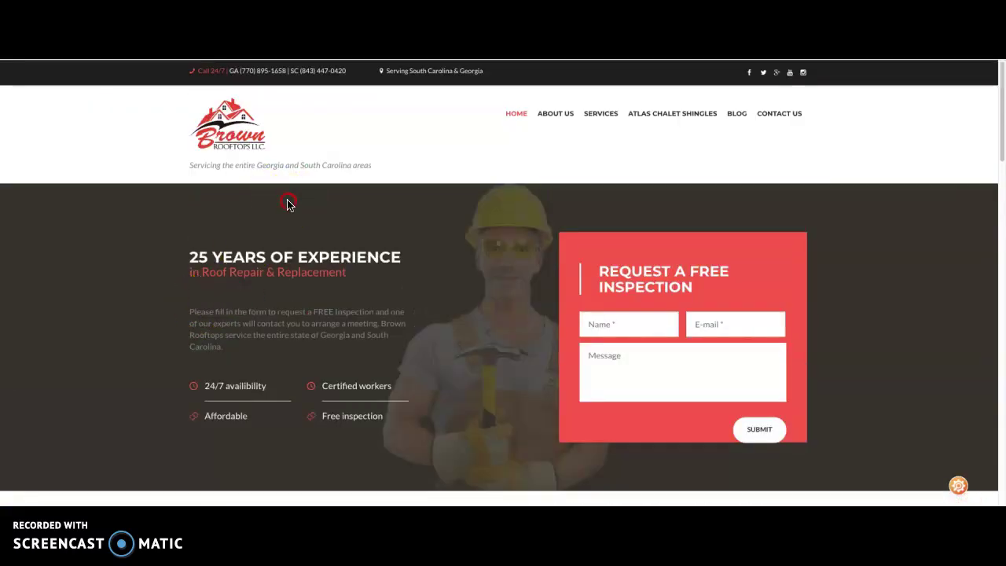
right_click(287, 200)
click(330, 241)
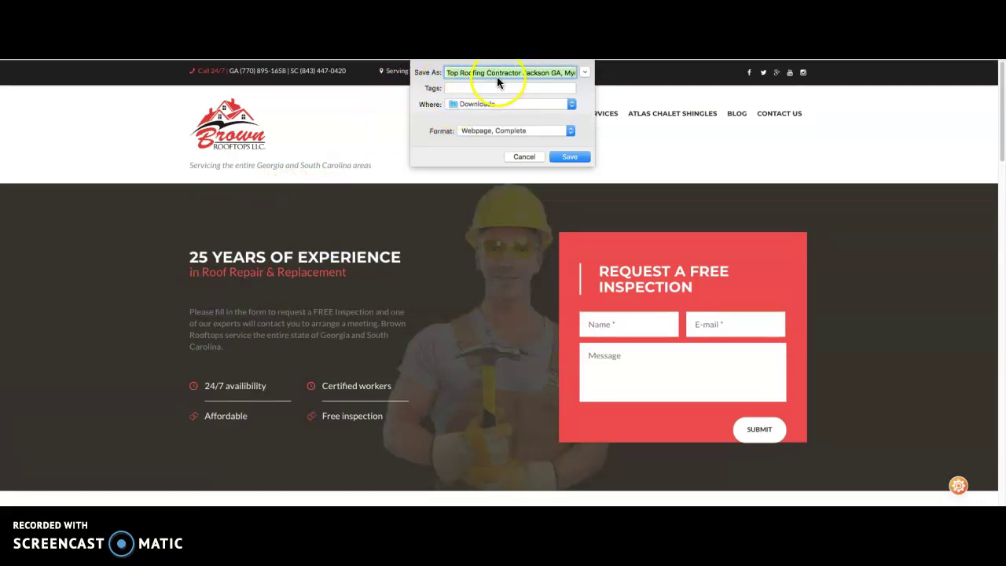
click(524, 157)
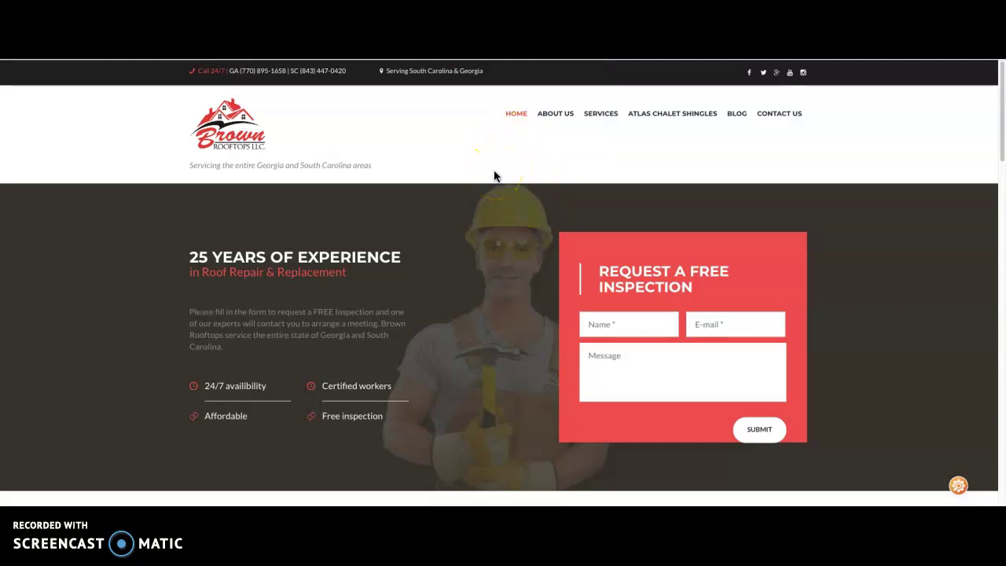
scroll(494, 176, down, 2)
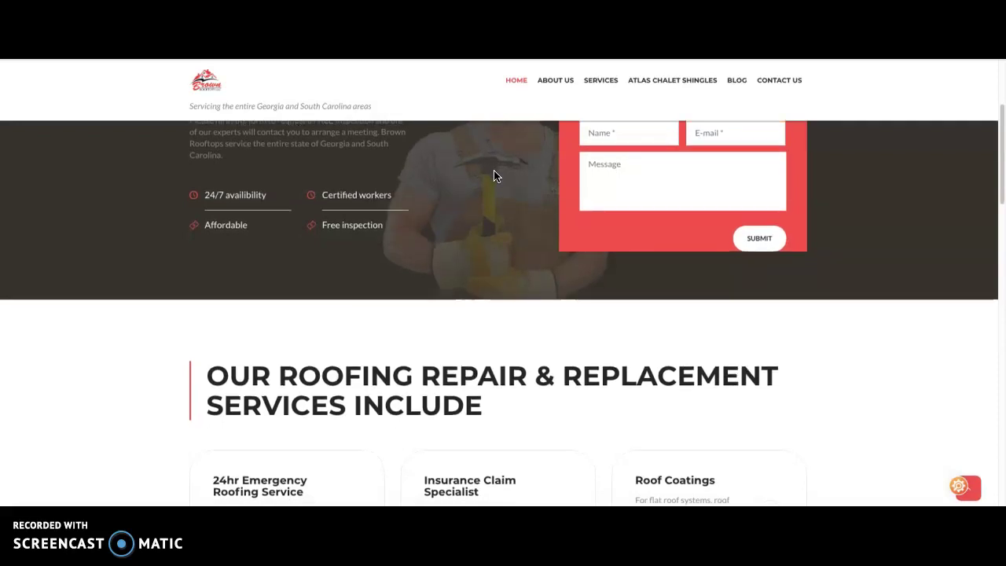
scroll(493, 176, down, 2)
scroll(493, 176, down, 1)
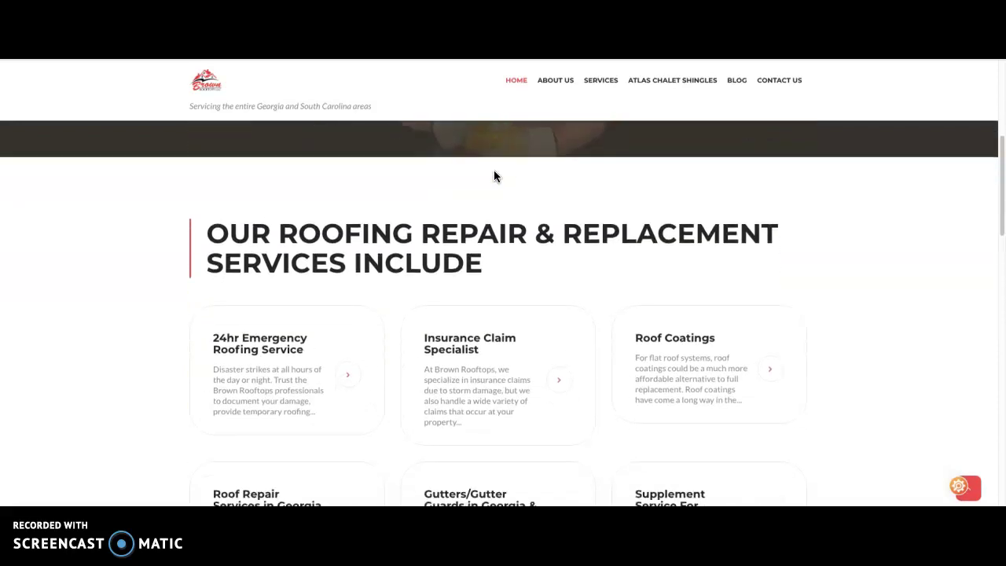
scroll(493, 176, down, 1)
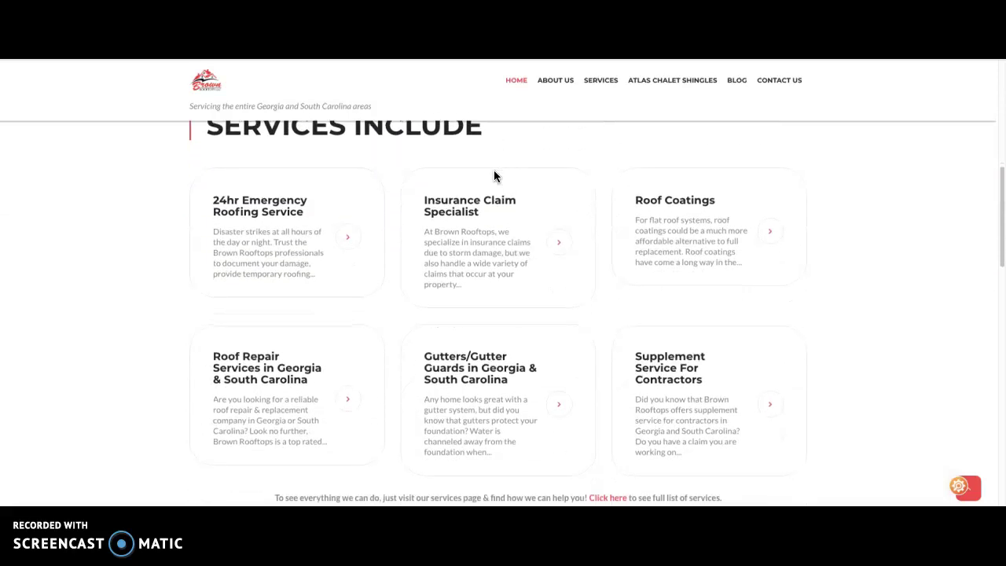
scroll(493, 176, down, 1)
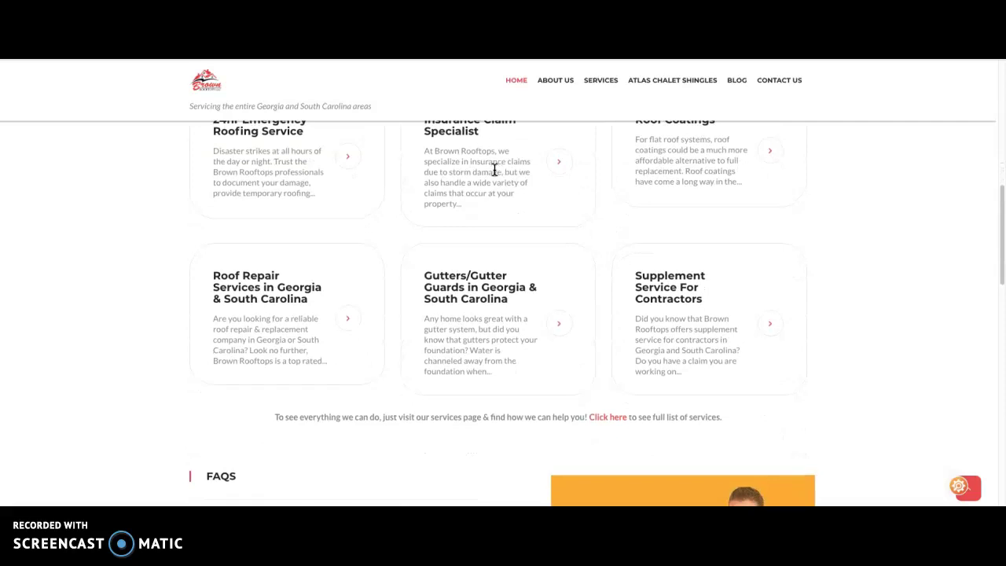
scroll(494, 169, down, 3)
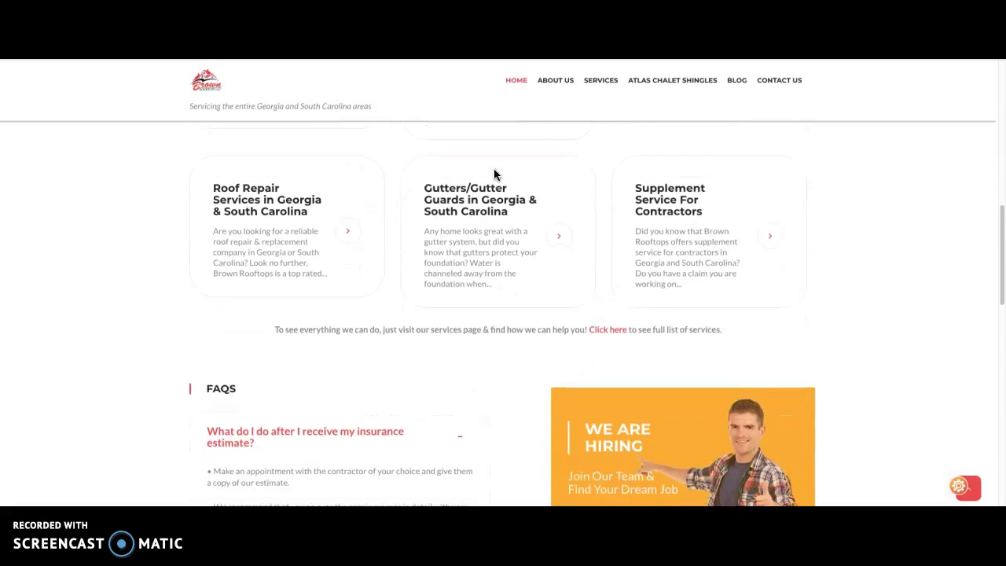
scroll(494, 170, down, 1)
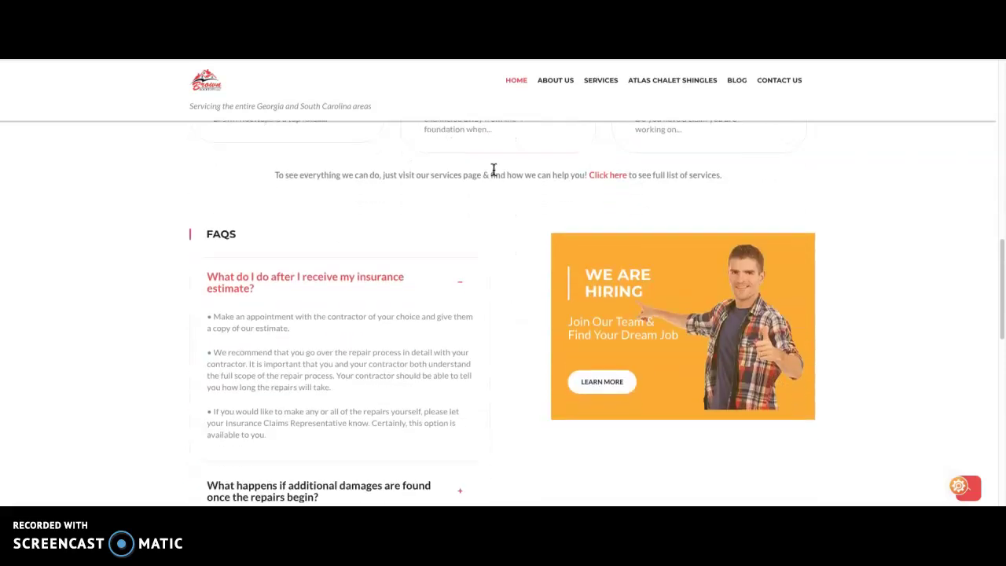
scroll(487, 174, up, 4)
scroll(488, 174, up, 4)
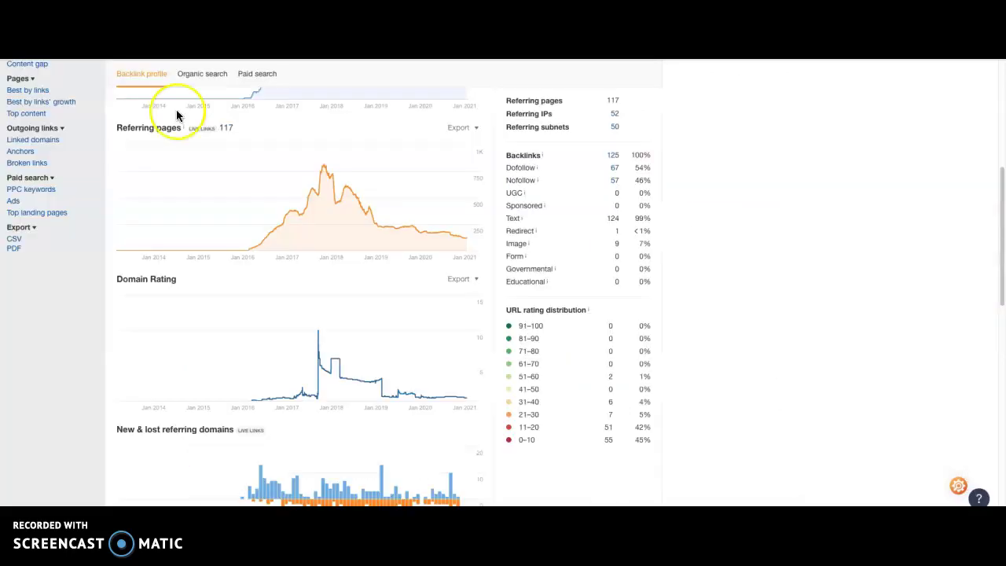
Scroll through the brownrooftops.com backlink overview in Ahrefs Site Explorer
scroll(171, 125, up, 4)
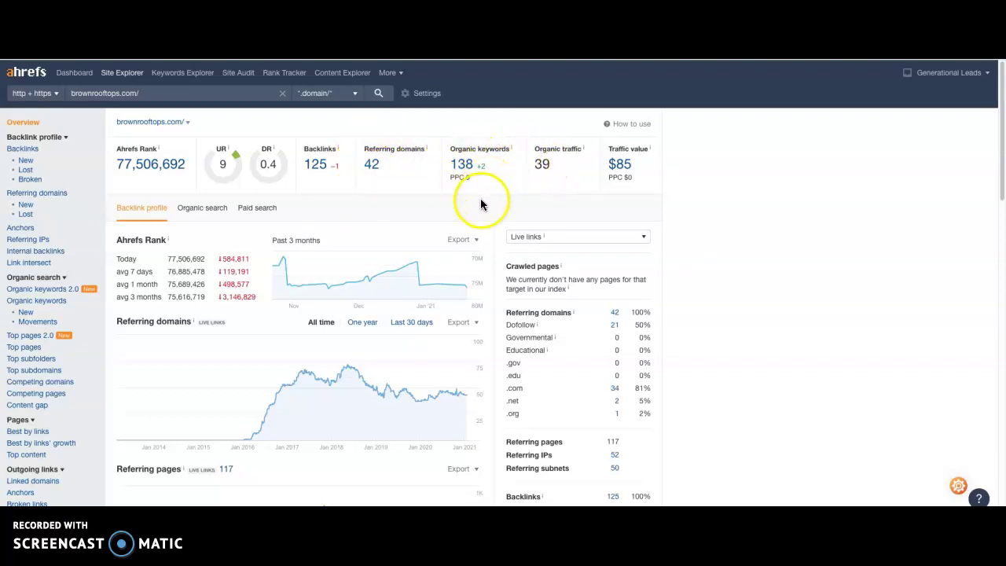
scroll(480, 204, down, 1)
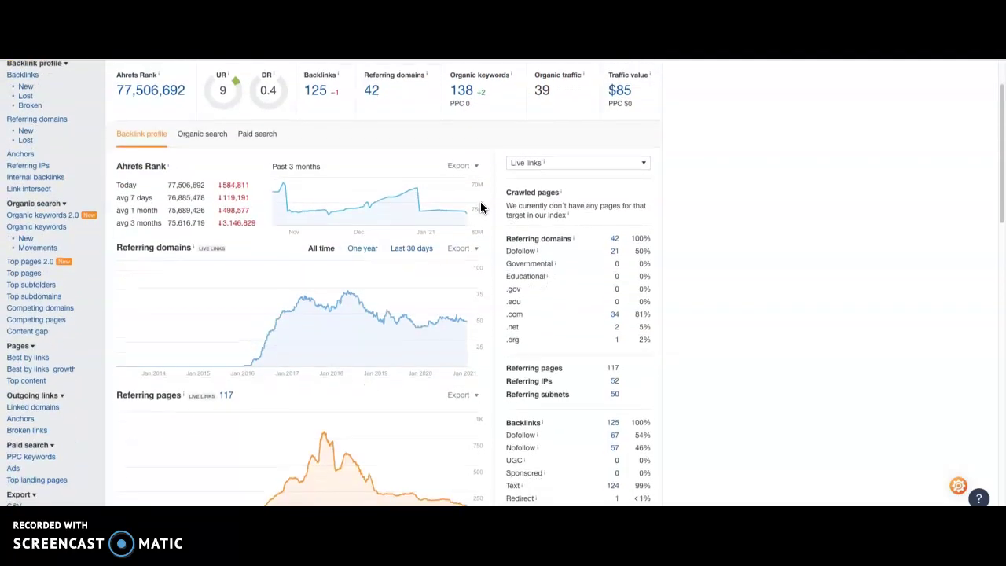
scroll(481, 207, down, 1)
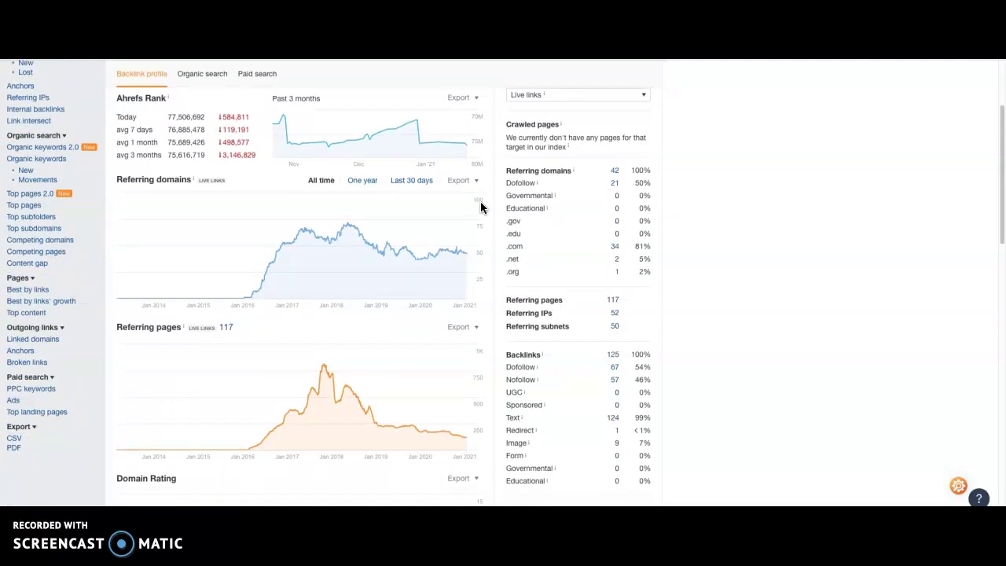
scroll(480, 207, up, 2)
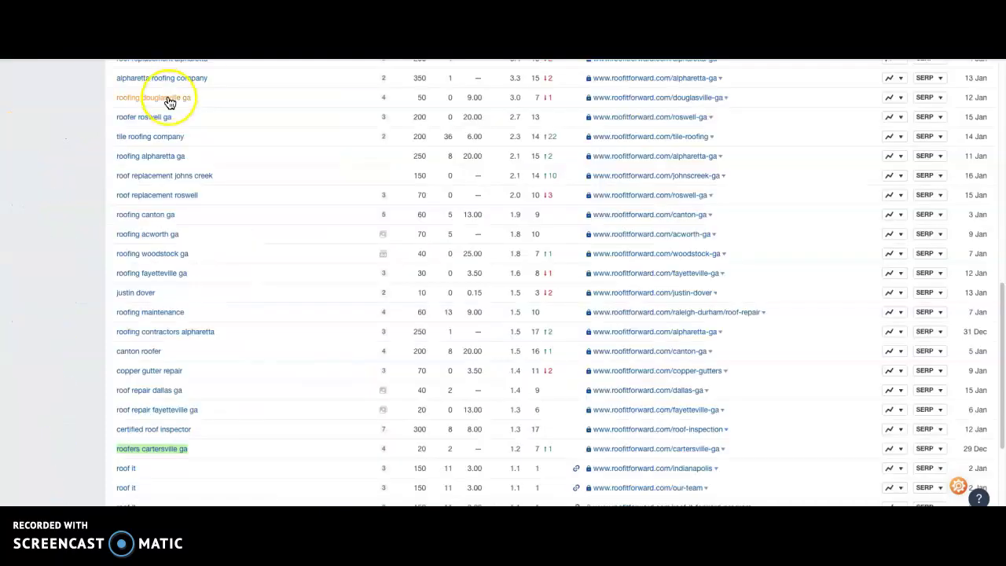
Load the roofitforward.com overview showing DR 31, 3.09K backlinks and 127 referring domains
scroll(168, 98, up, 10)
click(24, 123)
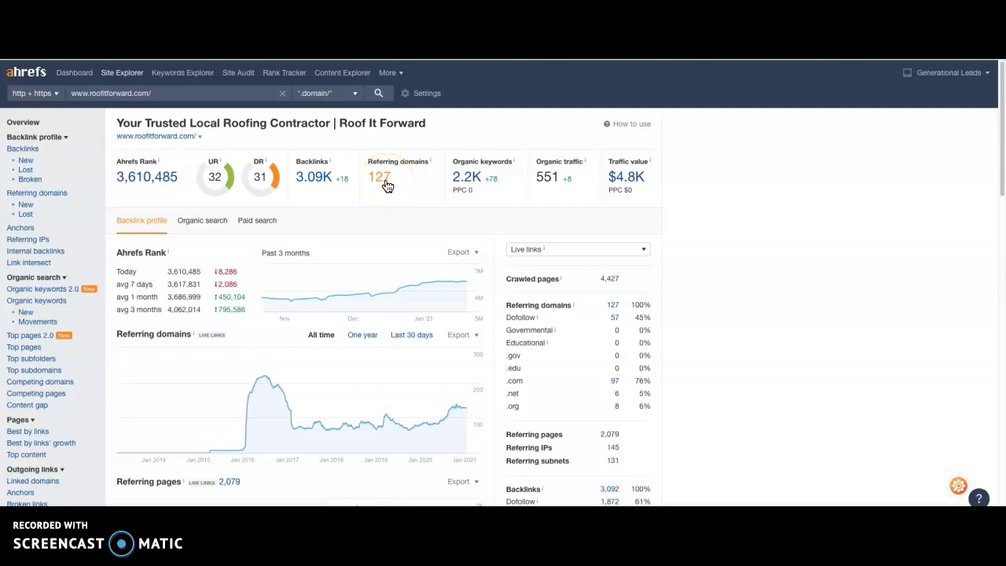
Review the 127 referring domains of roofitforward.com, then switch to the roofing jackson ga Google results
click(385, 183)
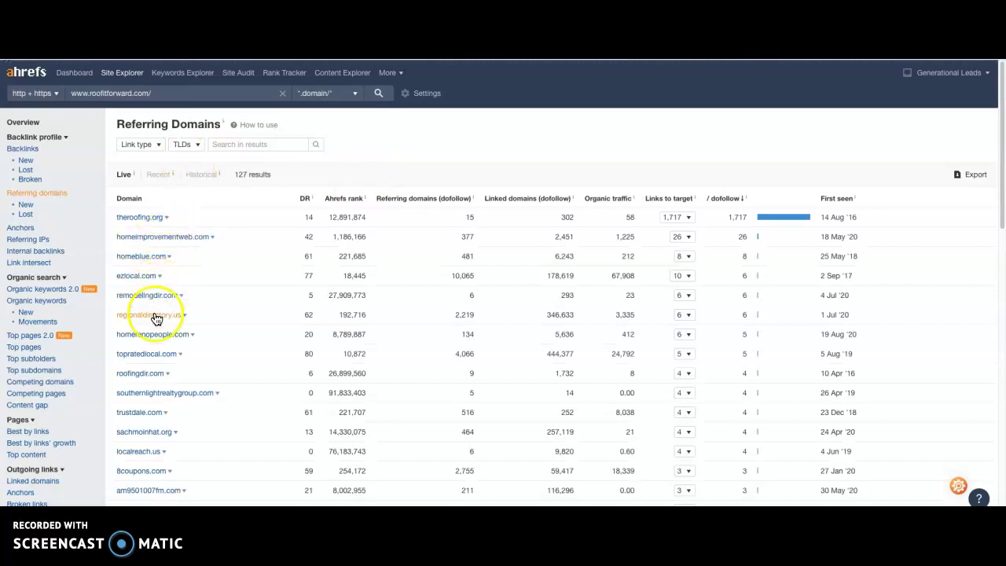
scroll(165, 360, down, 3)
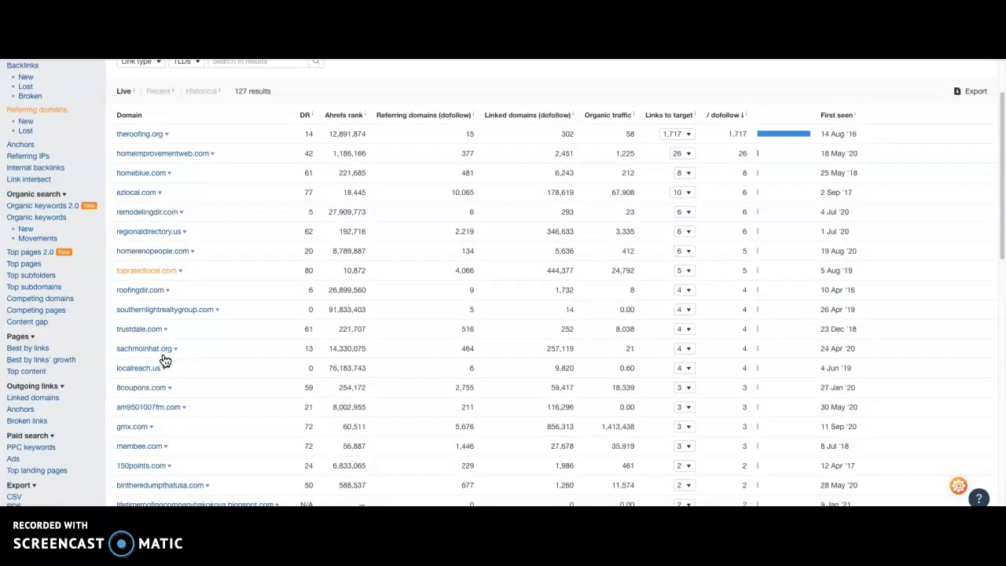
scroll(166, 360, down, 1)
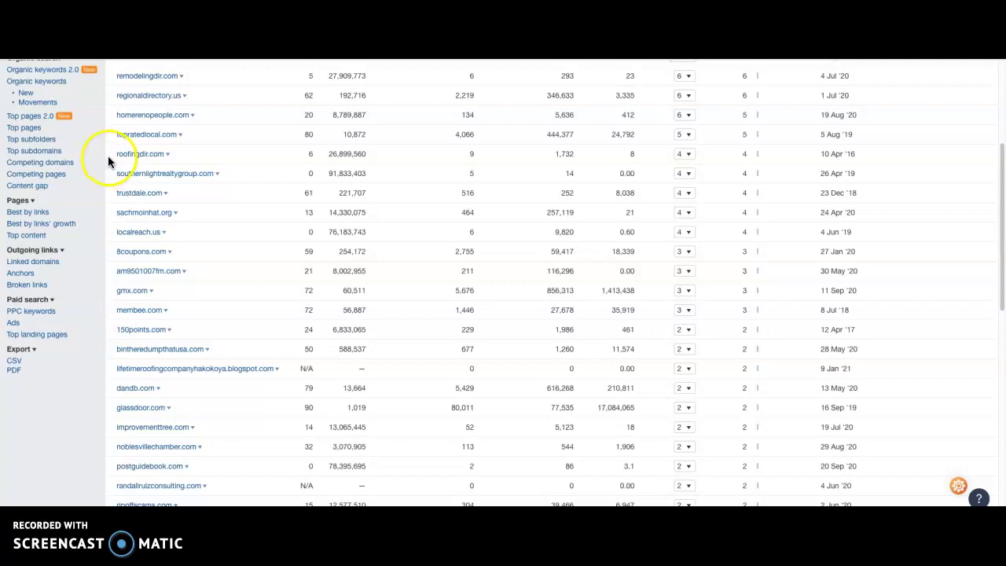
scroll(108, 146, up, 5)
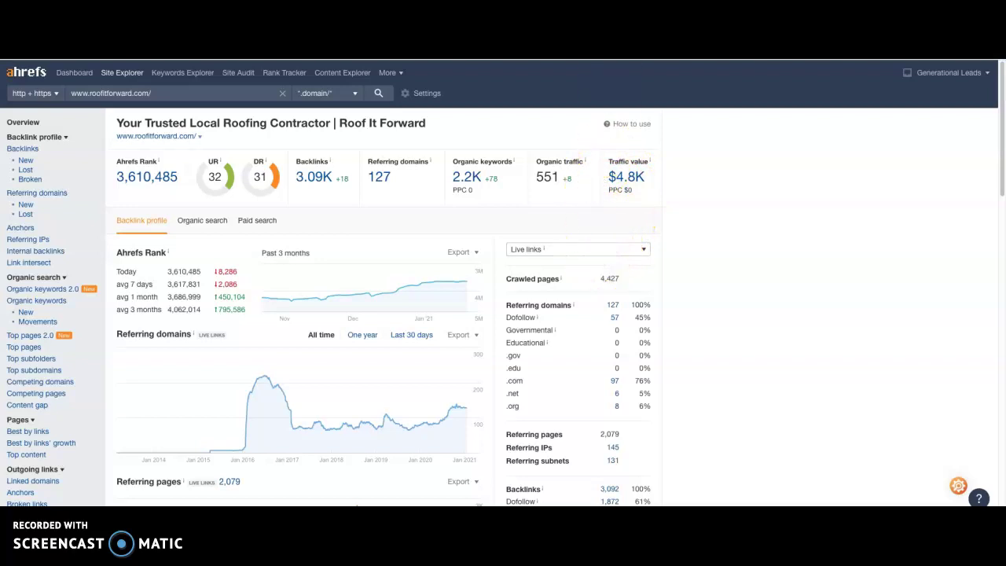
key(ctrl+Tab)
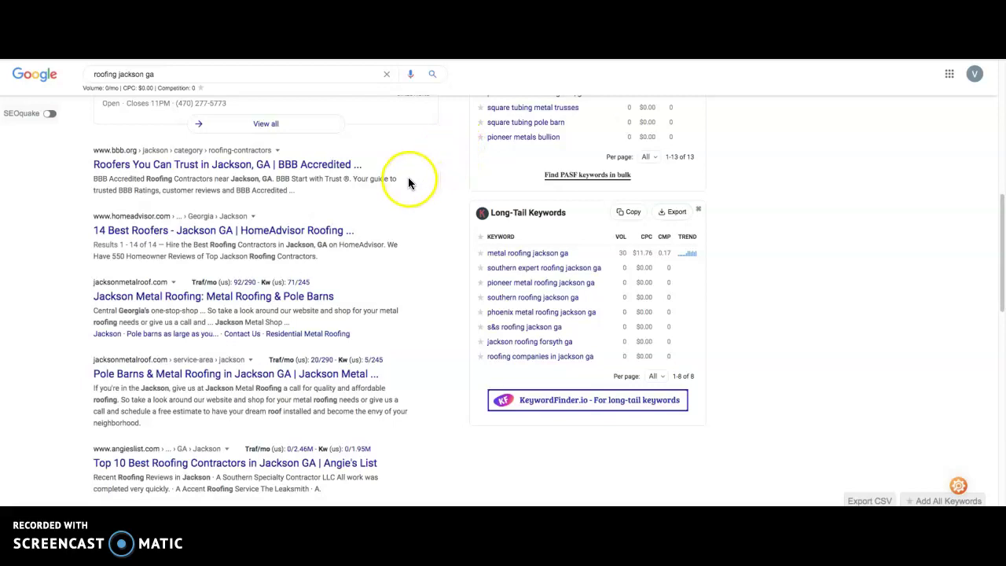
Inspect the local roofers map pack for roofing jackson ga, then bring up the Brown Rooftops homepage
scroll(408, 183, down, 1)
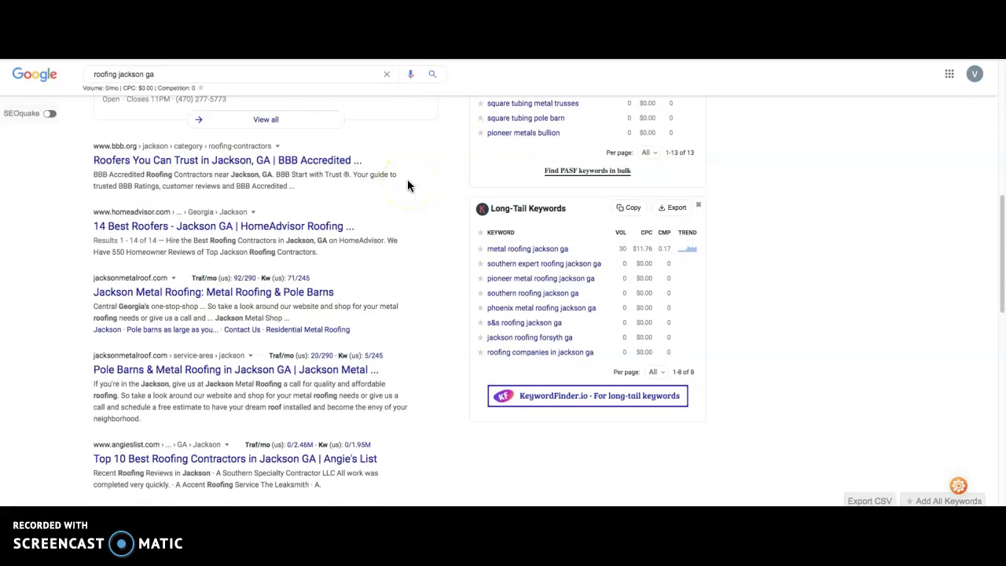
scroll(355, 187, up, 5)
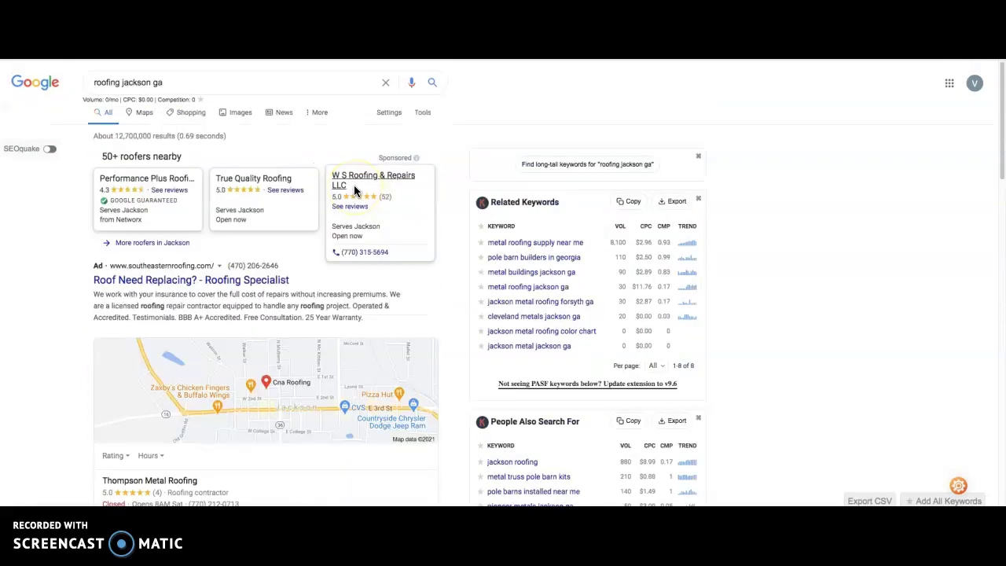
scroll(353, 191, down, 2)
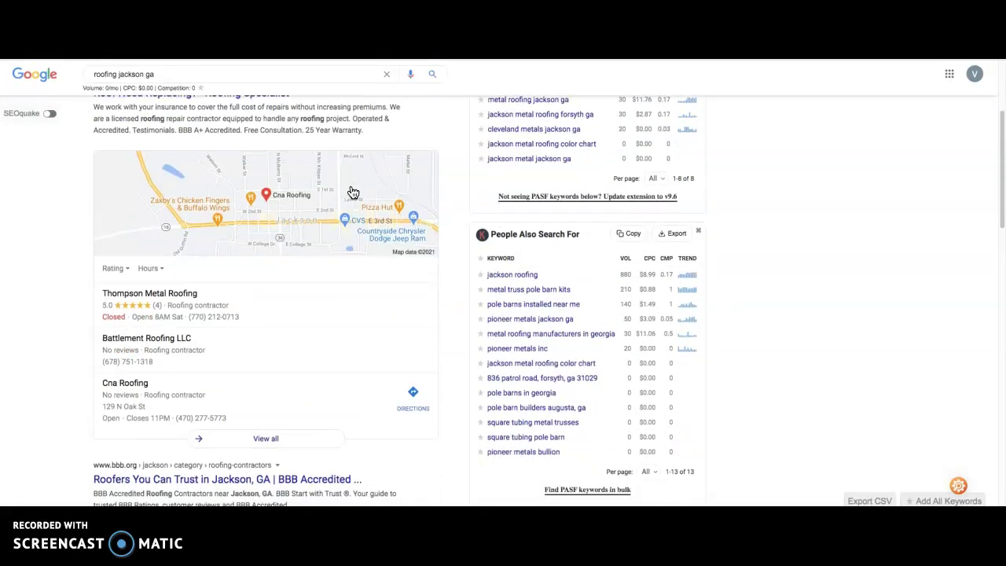
scroll(352, 193, up, 5)
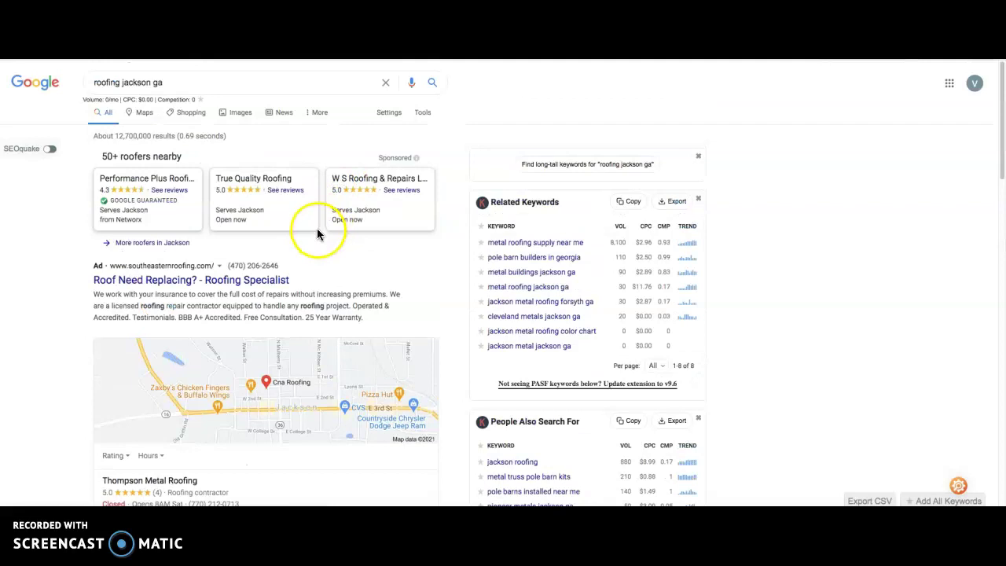
scroll(319, 236, down, 3)
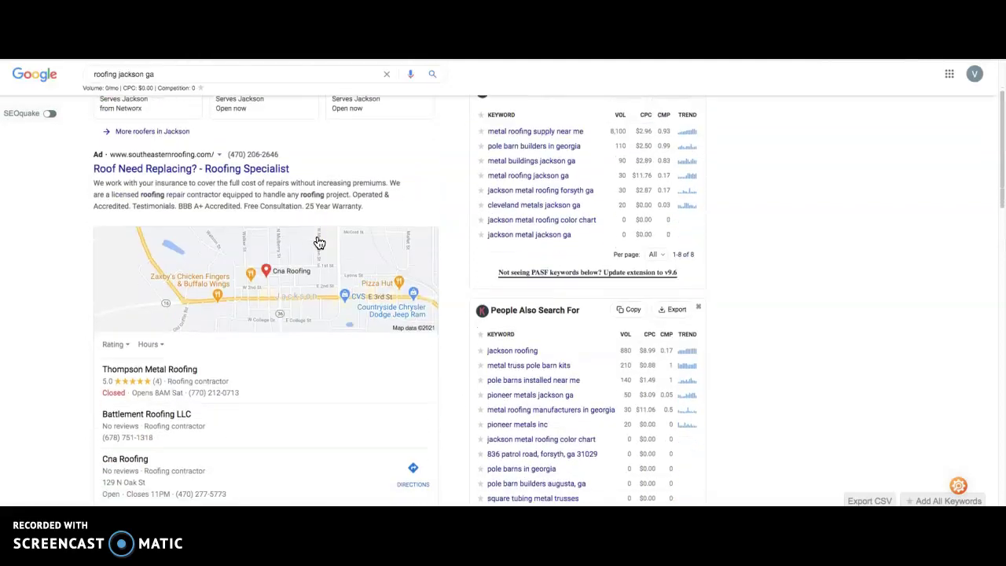
scroll(319, 242, down, 1)
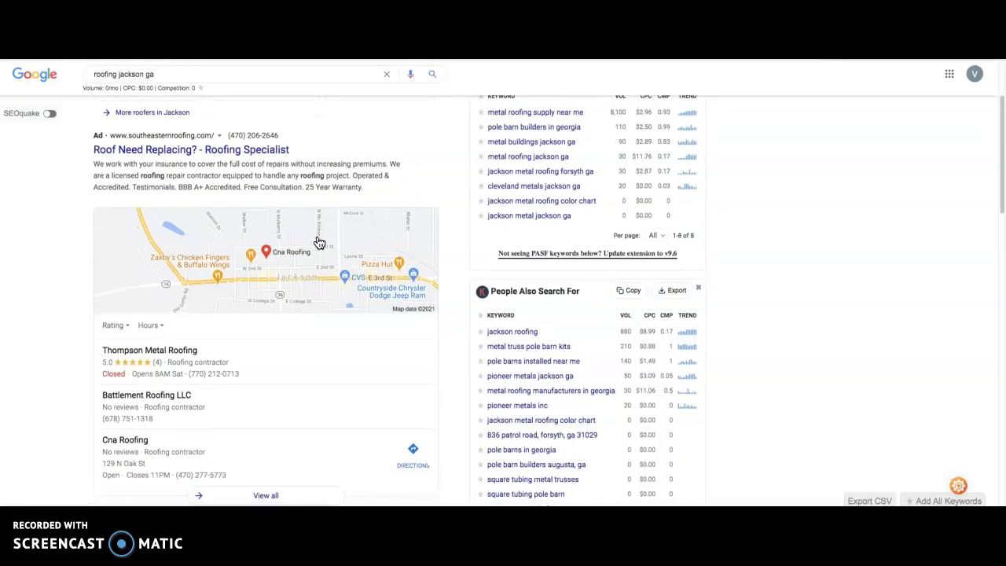
scroll(318, 241, down, 1)
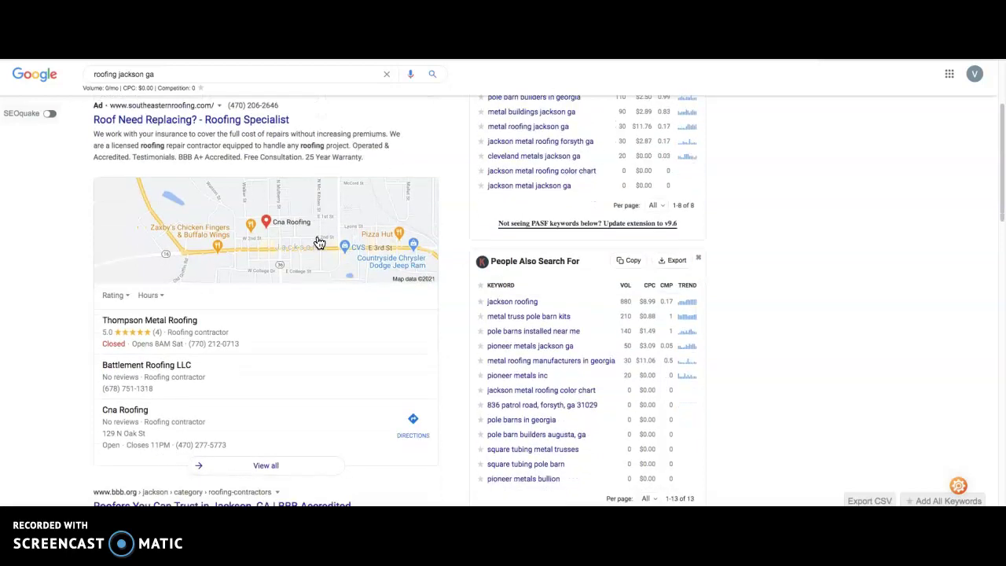
click(169, 273)
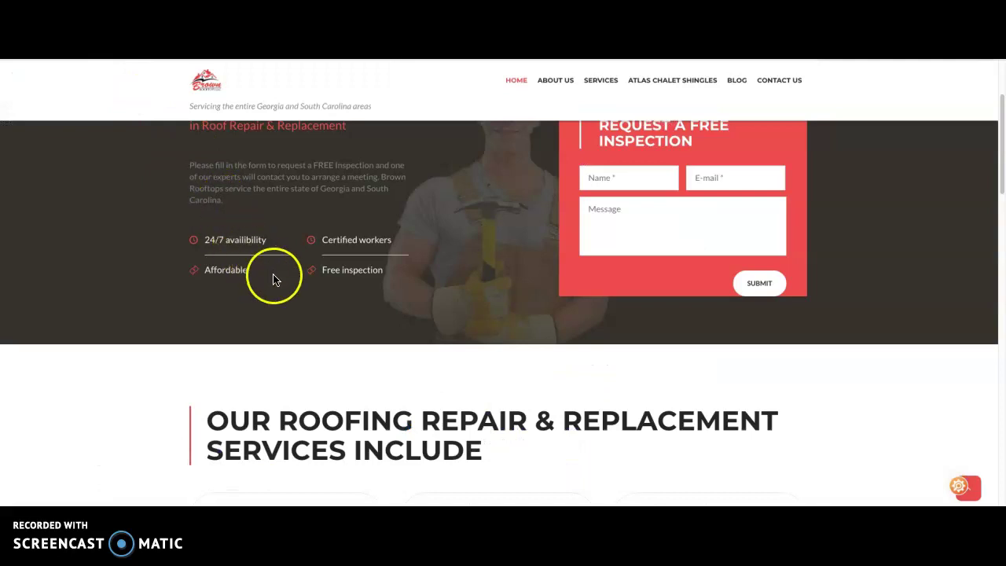
Scroll down and back up over the Brown Rooftops homepage services section
scroll(349, 338, down, 1)
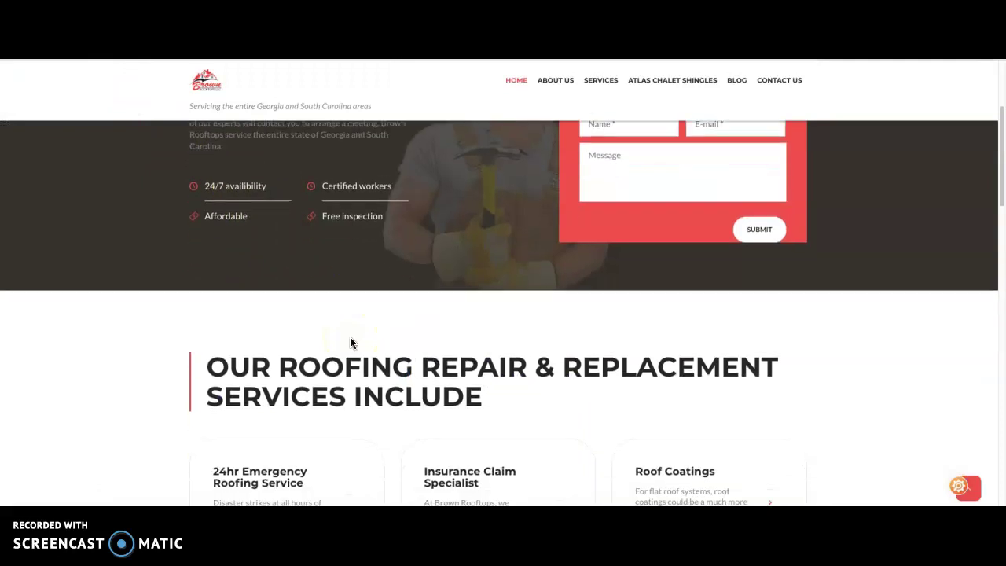
scroll(351, 337, up, 3)
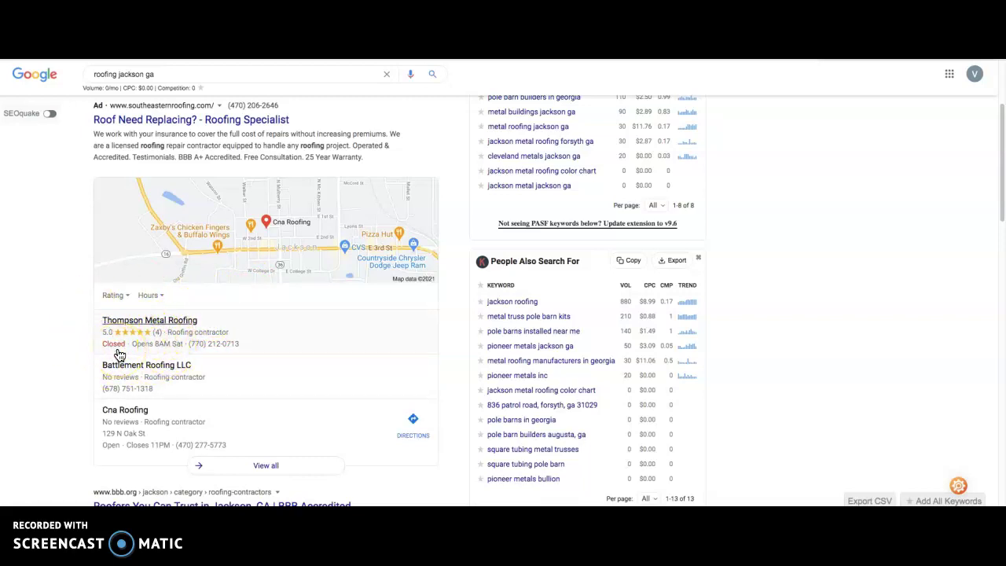
Select the Thompson Metal Roofing listing in the Google map pack
click(116, 334)
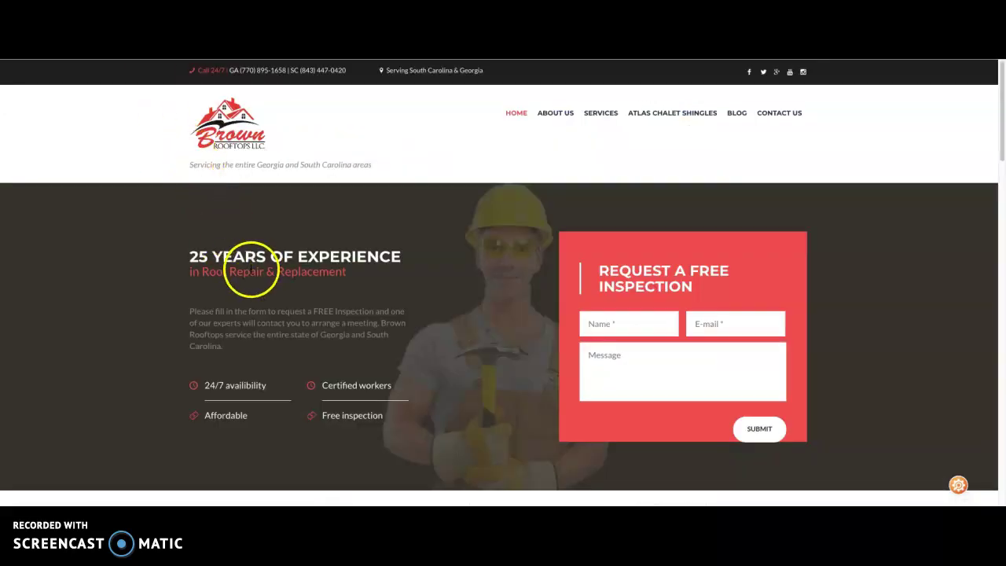
scroll(252, 271, down, 1)
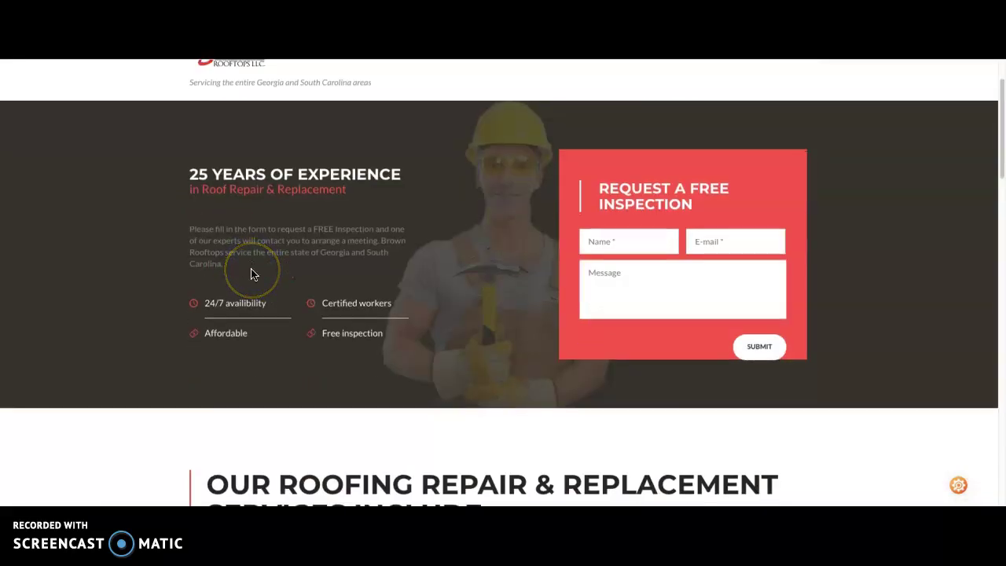